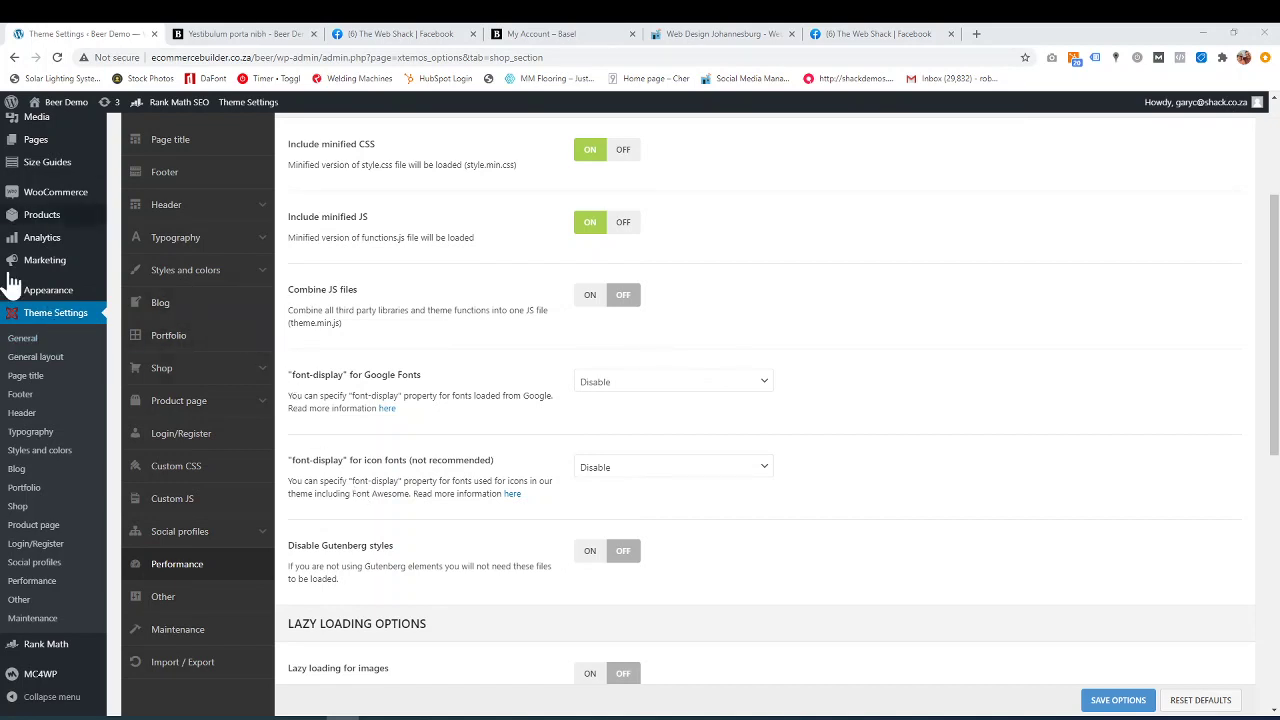
# Turn on Combine JS files in the theme's Performance settings.
pyautogui.moveTo(287, 316); pyautogui.dragTo(340, 324)
pyautogui.moveTo(289, 397); pyautogui.dragTo(352, 408)
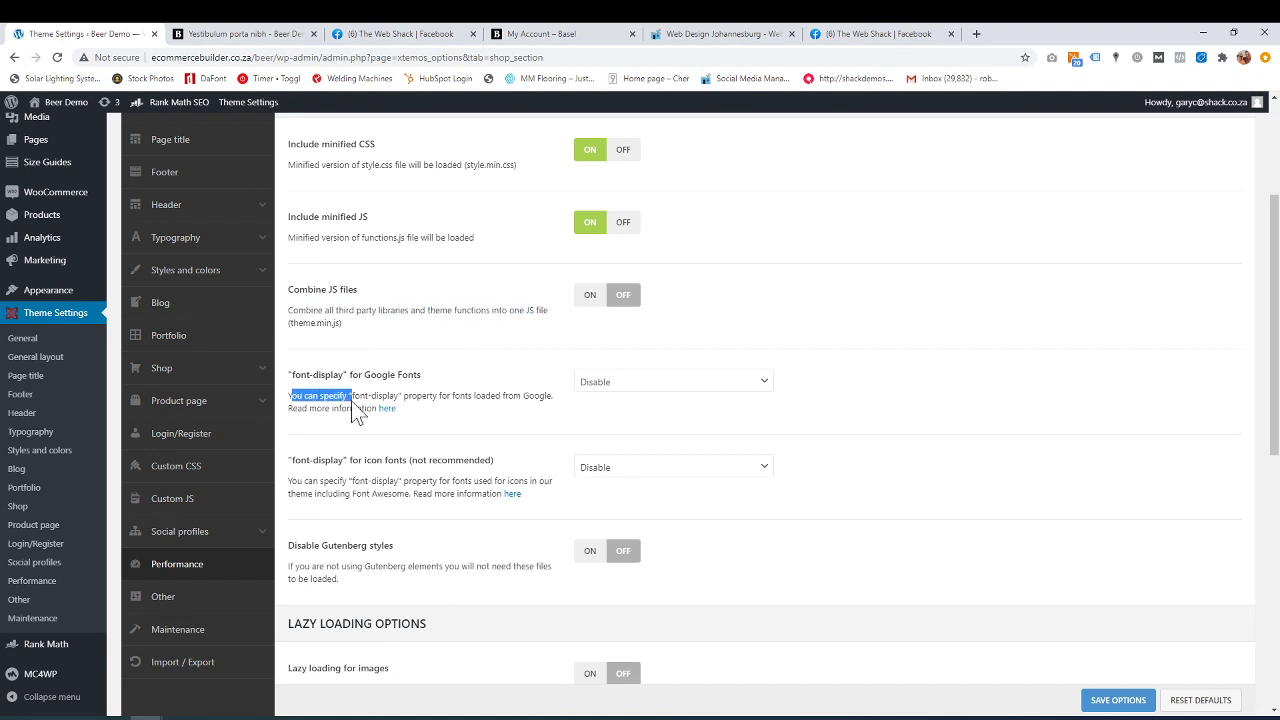
pyautogui.click(400, 426)
pyautogui.scroll(-1, 432, 520)
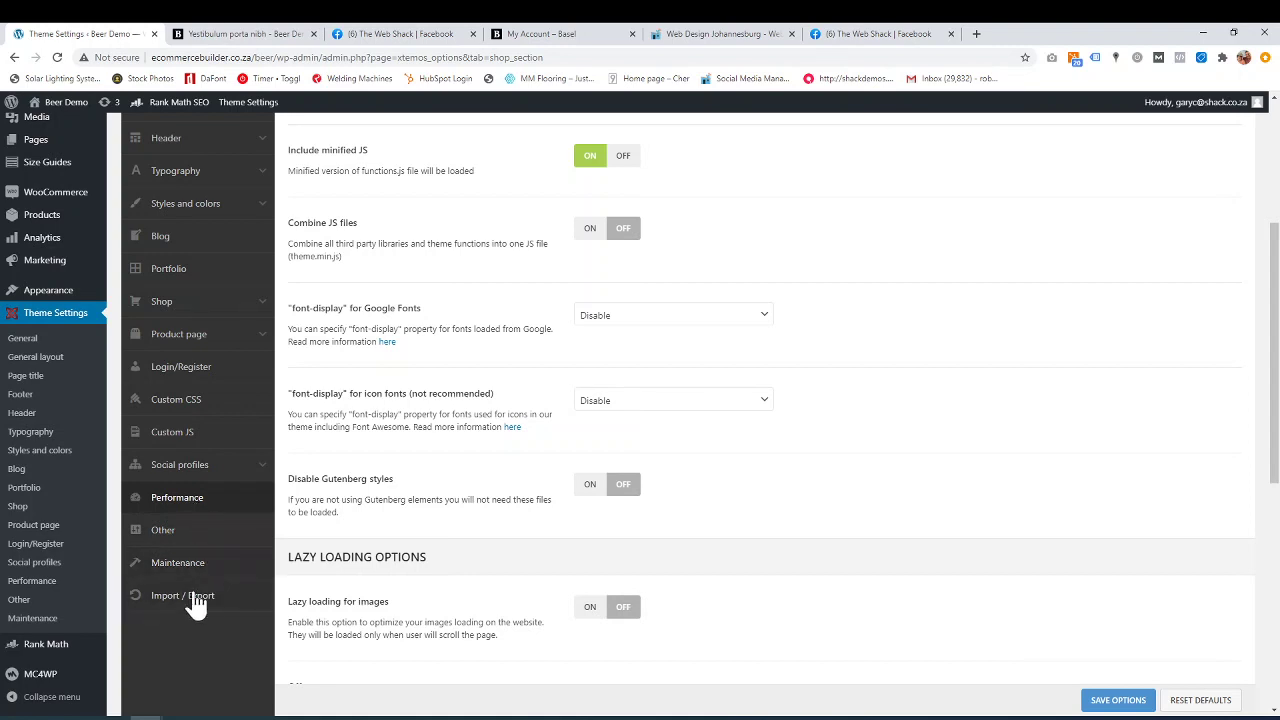
pyautogui.click(223, 505)
pyautogui.scroll(1, 463, 620)
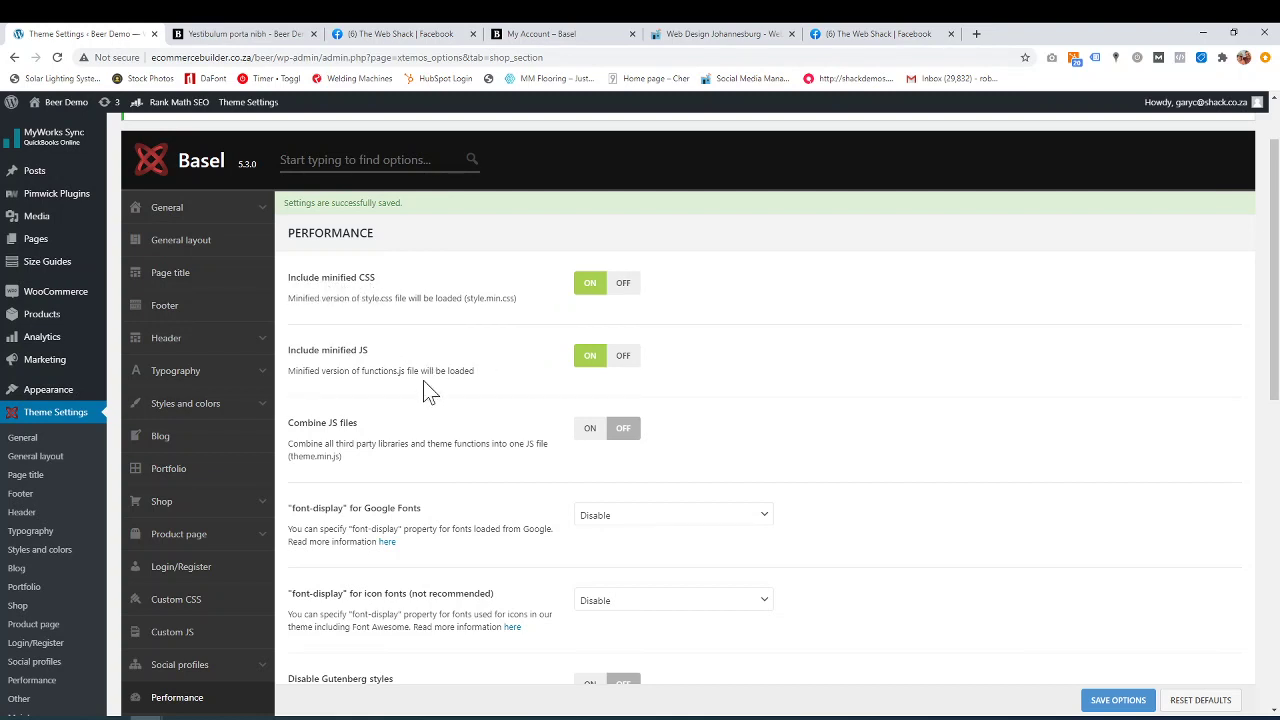
pyautogui.scroll(-1, 423, 388)
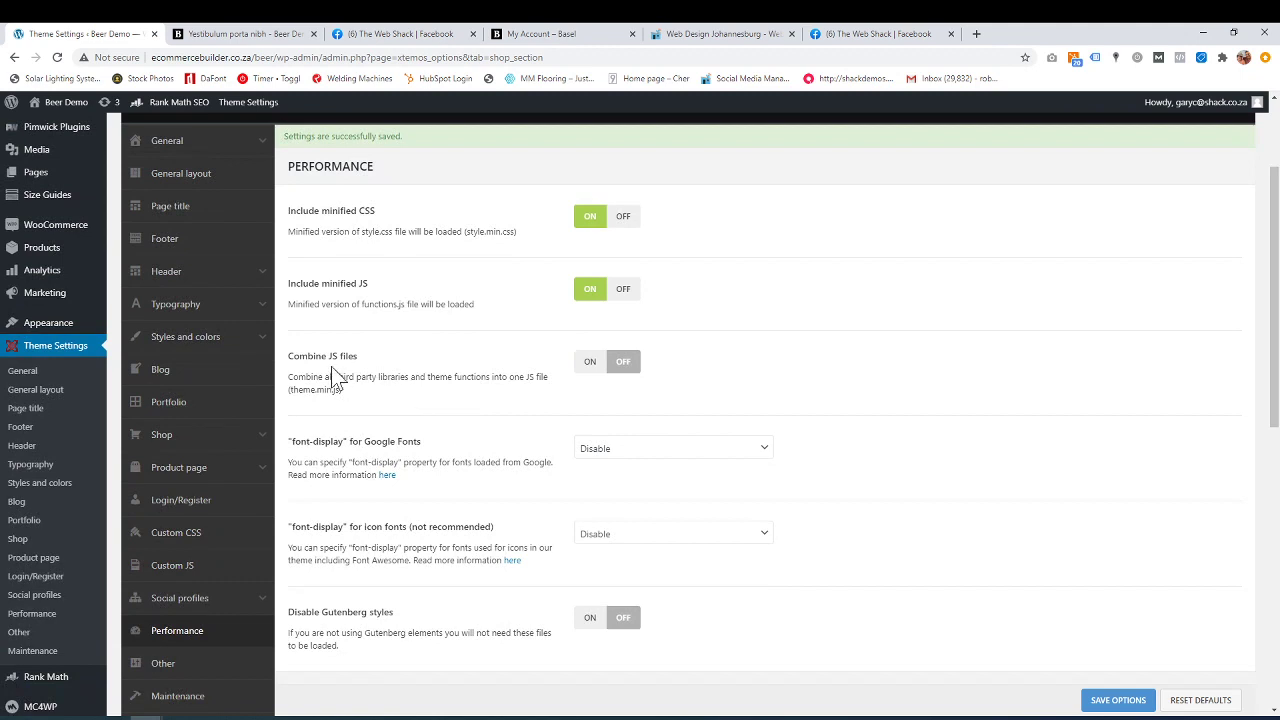
pyautogui.click(590, 362)
# Turn on Disable Gutenberg styles in the Performance settings.
pyautogui.scroll(-1, 600, 385)
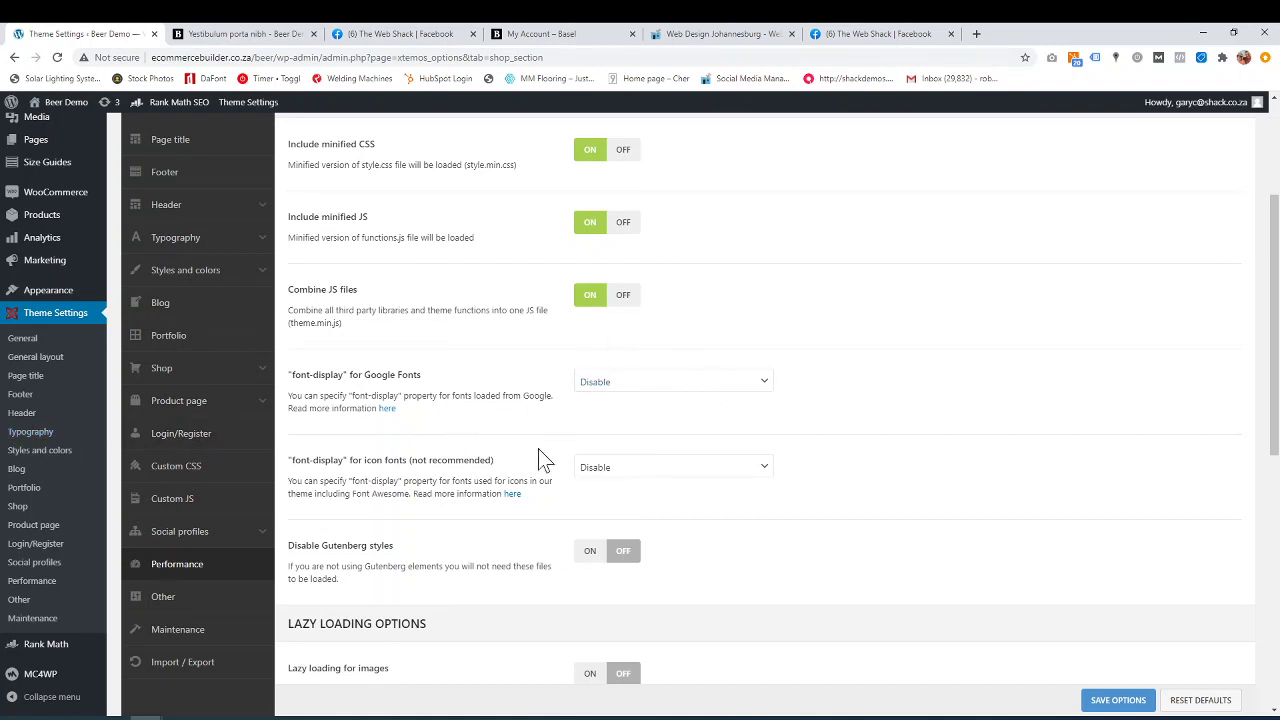
pyautogui.scroll(-1, 540, 451)
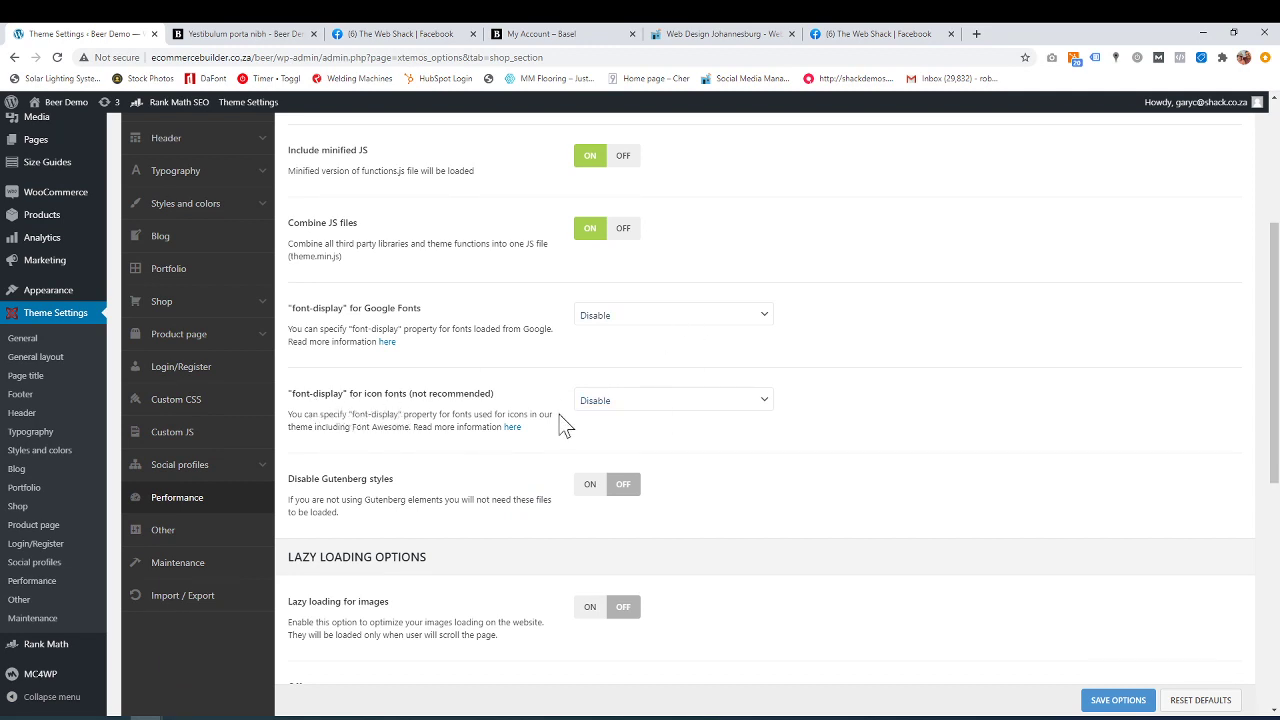
pyautogui.moveTo(489, 394); pyautogui.dragTo(457, 390)
pyautogui.click(438, 455)
pyautogui.scroll(-2, 438, 455)
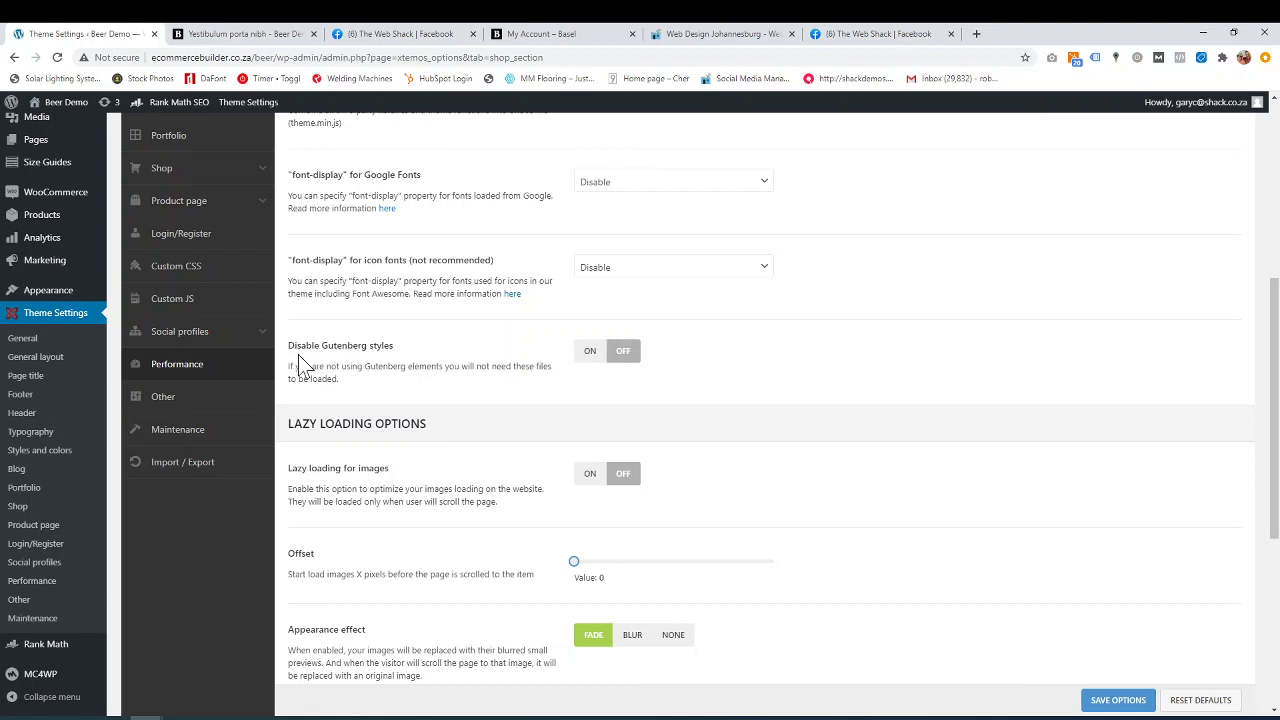
pyautogui.click(589, 356)
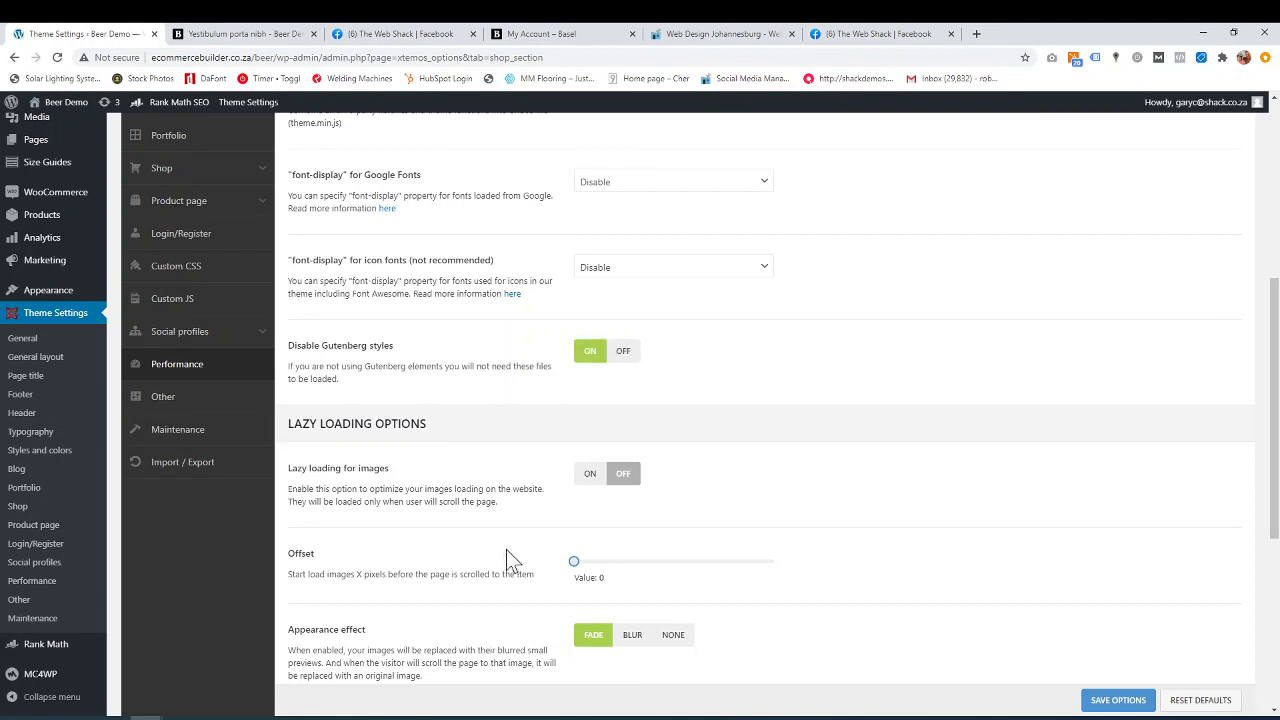
# Turn on lazy loading for images in the Lazy Loading options.
pyautogui.scroll(-2, 505, 549)
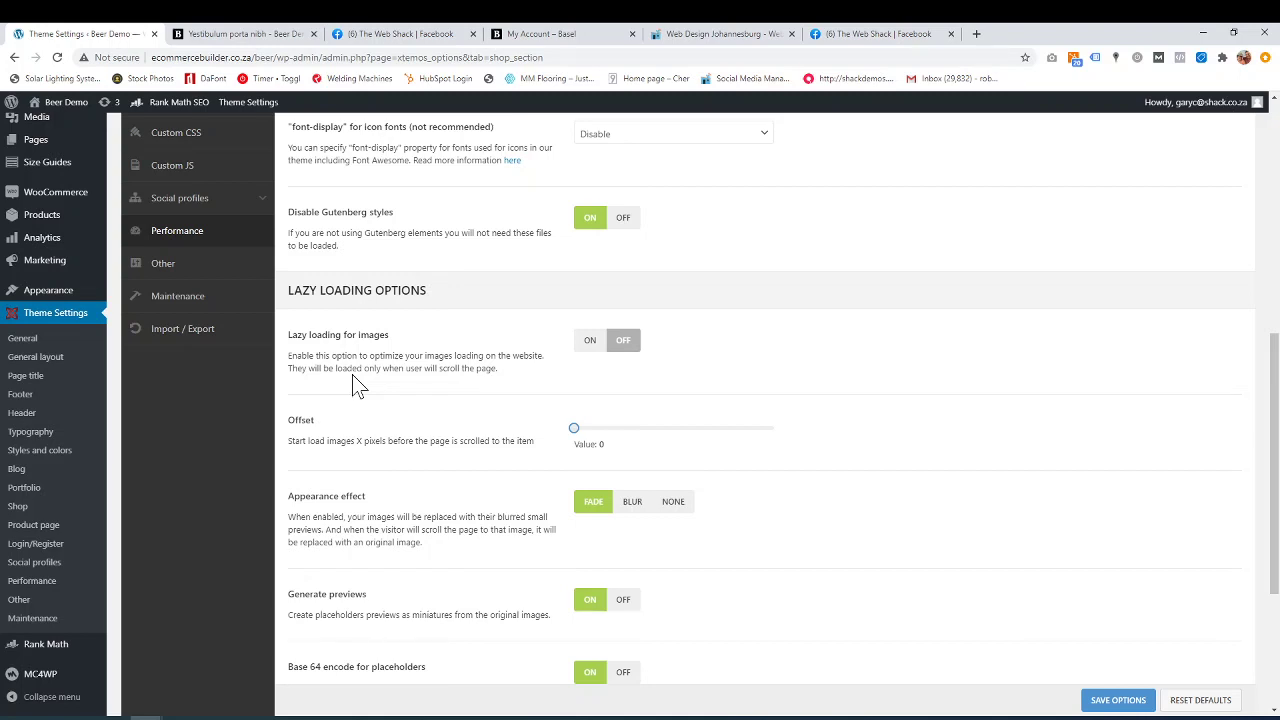
pyautogui.scroll(3, 382, 425)
pyautogui.scroll(-5, 449, 449)
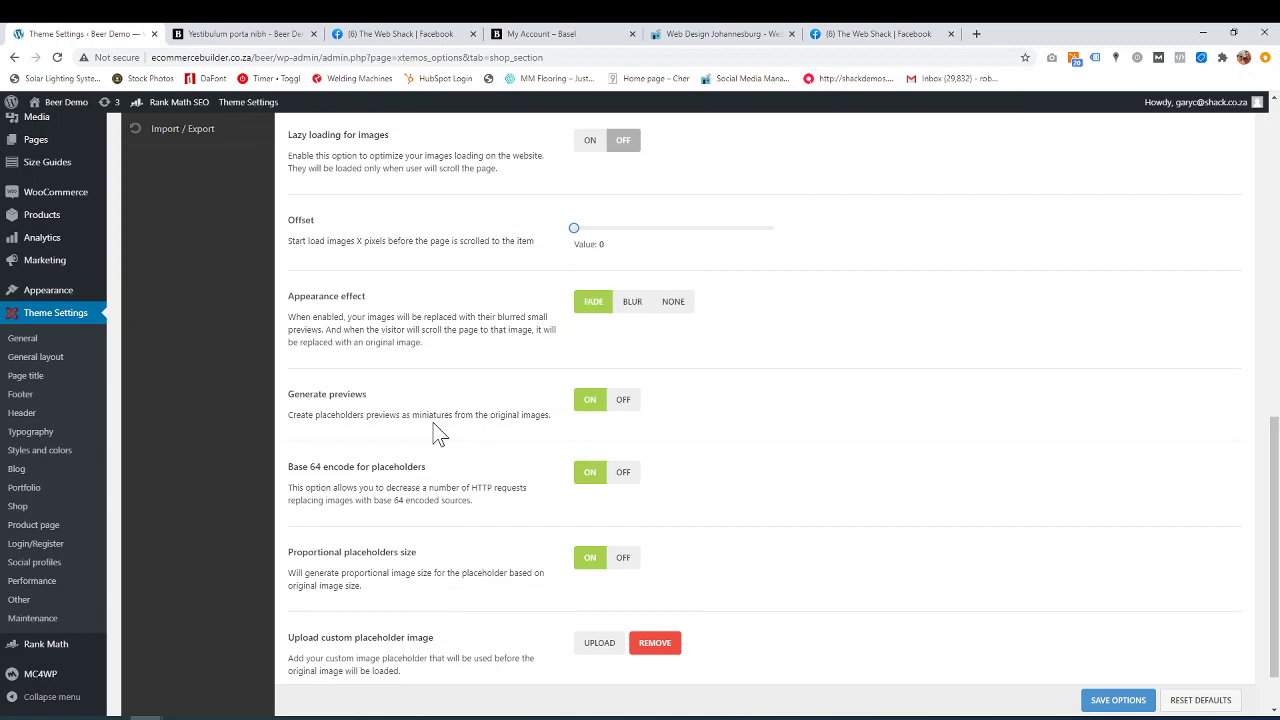
pyautogui.scroll(2, 440, 432)
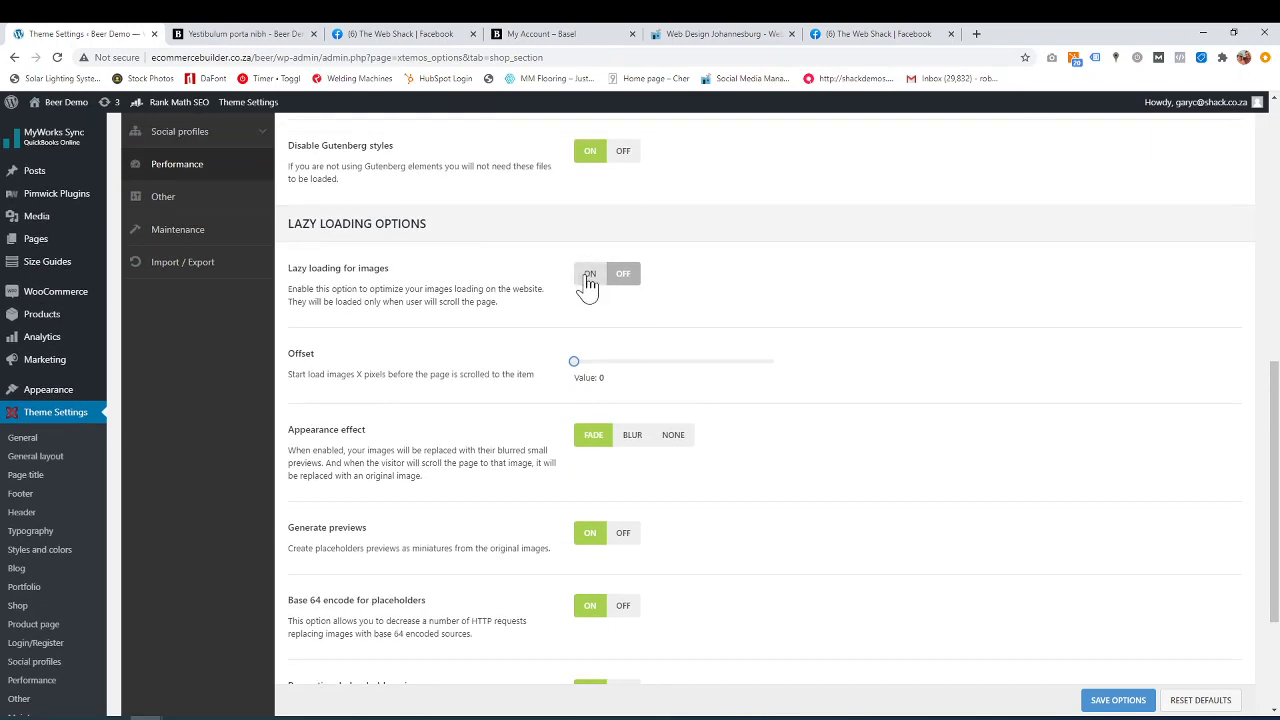
pyautogui.click(589, 280)
pyautogui.scroll(-1, 554, 403)
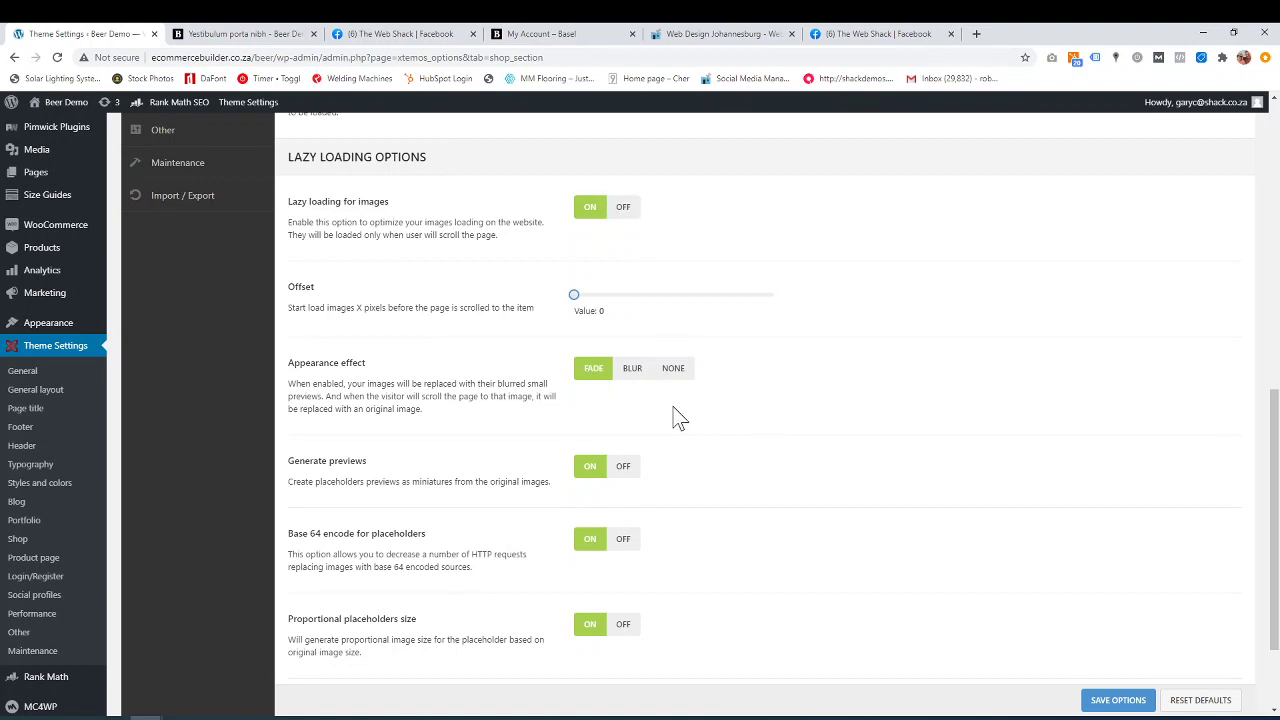
pyautogui.scroll(-2, 480, 468)
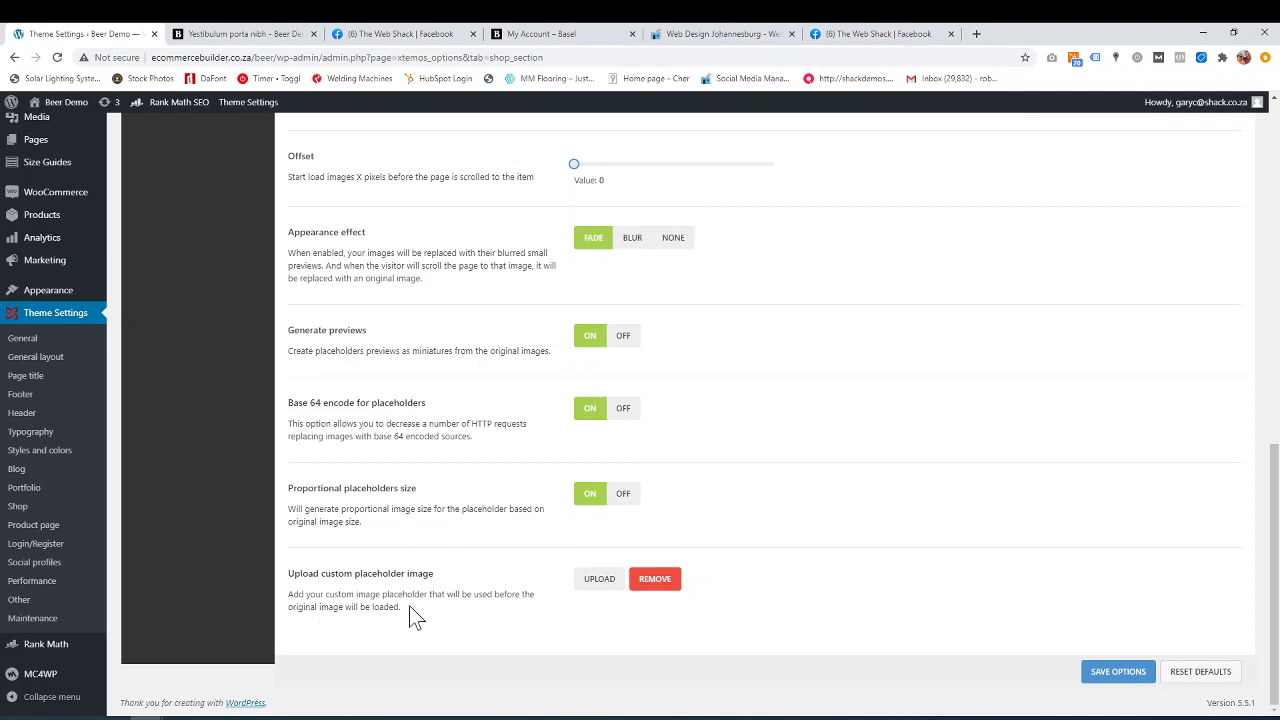
# Look over the Performance settings once more and view the options in the Other section of the theme settings.
pyautogui.scroll(7, 409, 605)
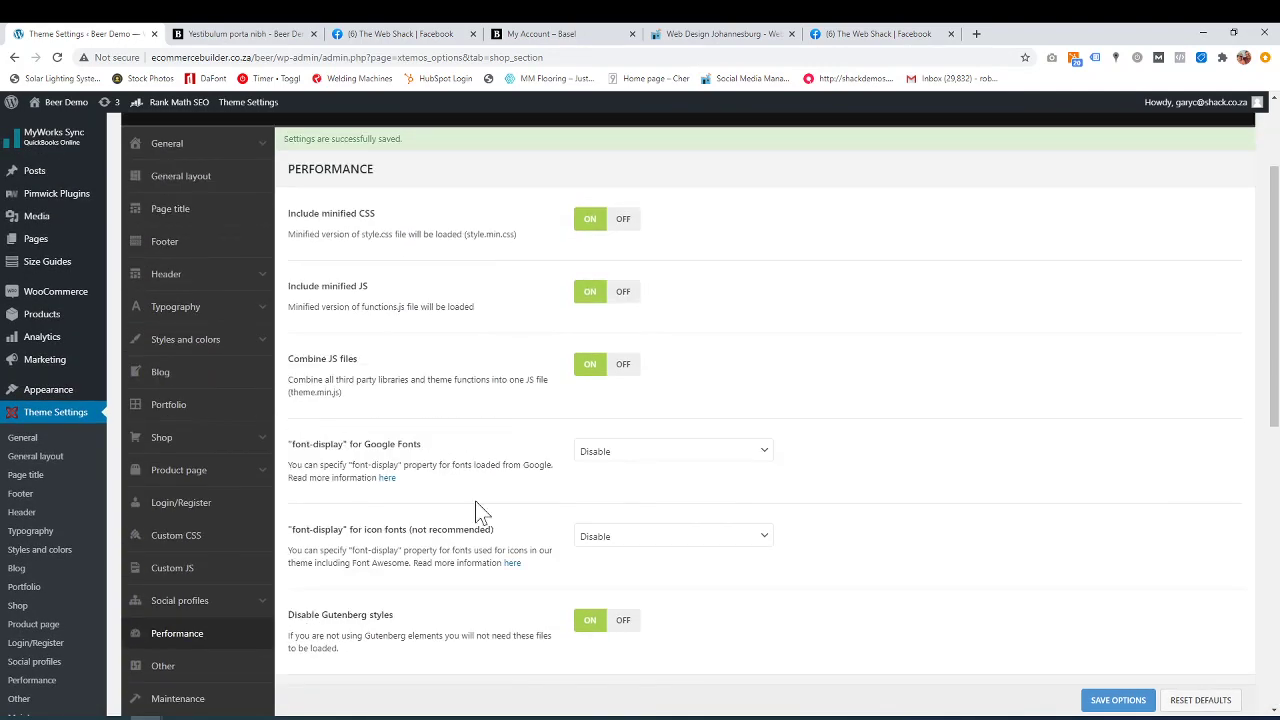
pyautogui.scroll(-3, 477, 512)
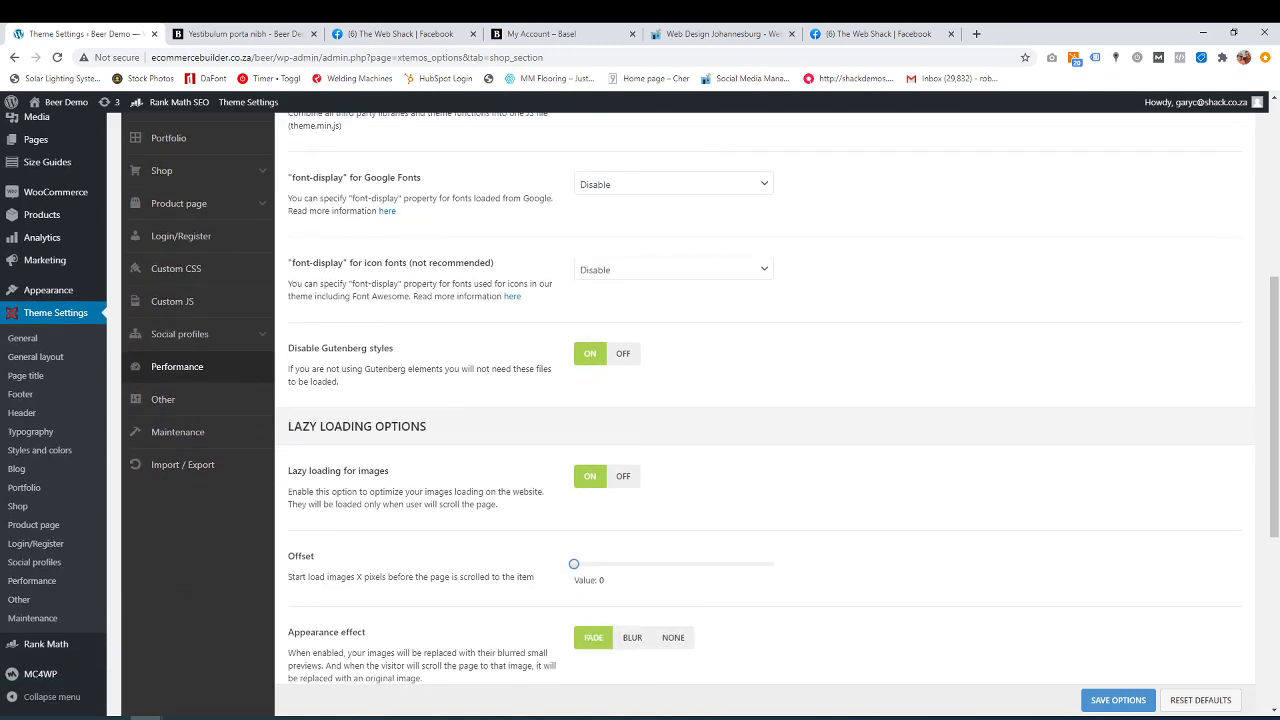
pyautogui.click(178, 401)
pyautogui.scroll(1, 450, 615)
pyautogui.scroll(-2, 450, 615)
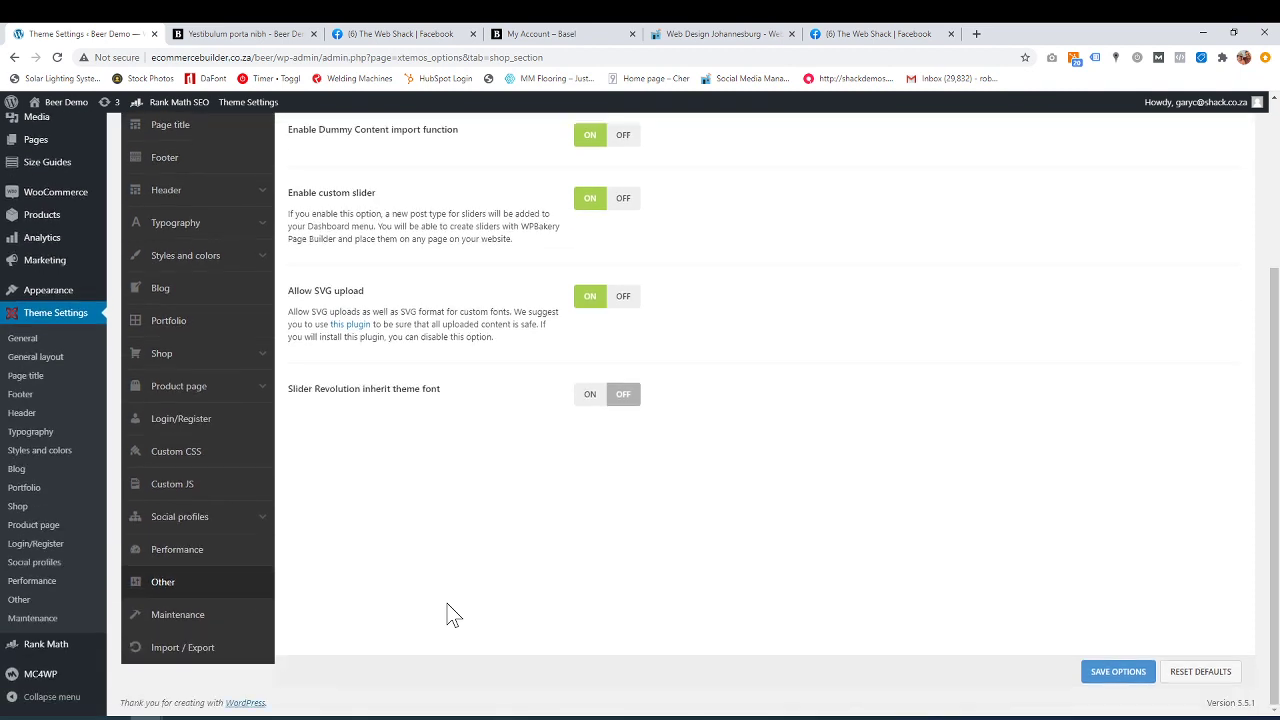
# Turn on maintenance mode in the theme's Maintenance settings.
pyautogui.click(178, 614)
pyautogui.scroll(5, 496, 596)
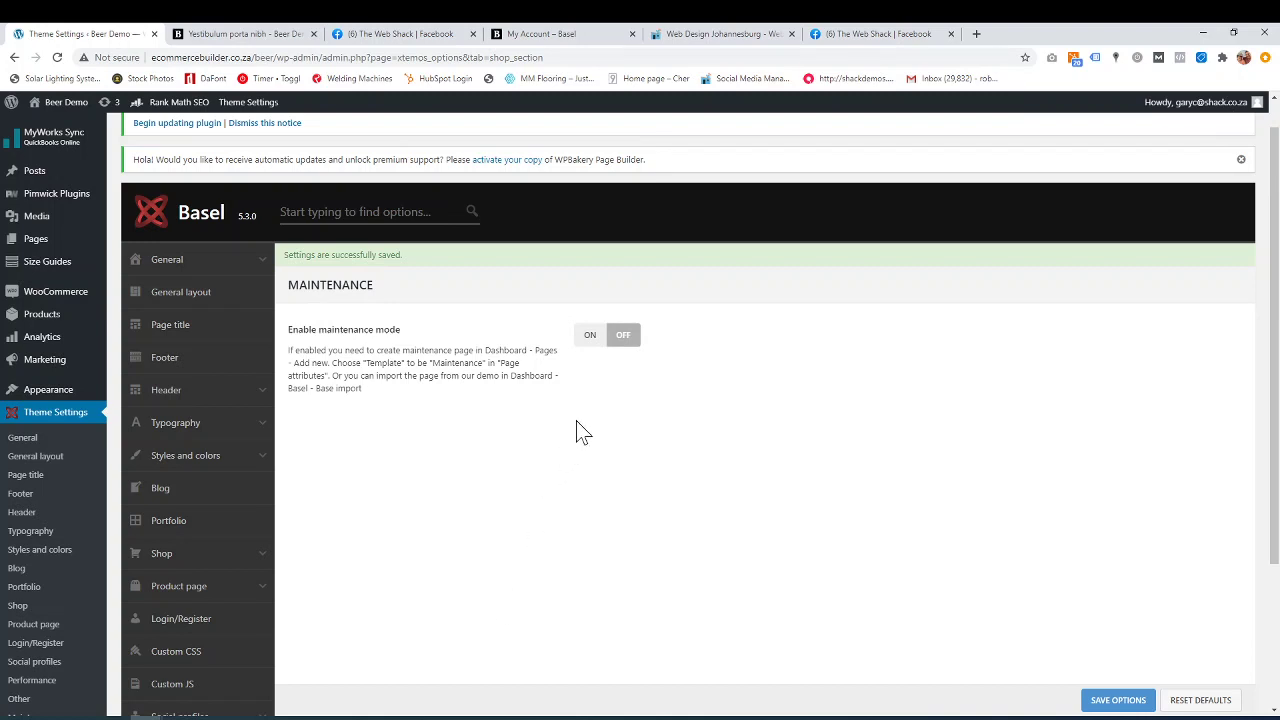
pyautogui.click(595, 338)
pyautogui.click(620, 338)
pyautogui.click(586, 334)
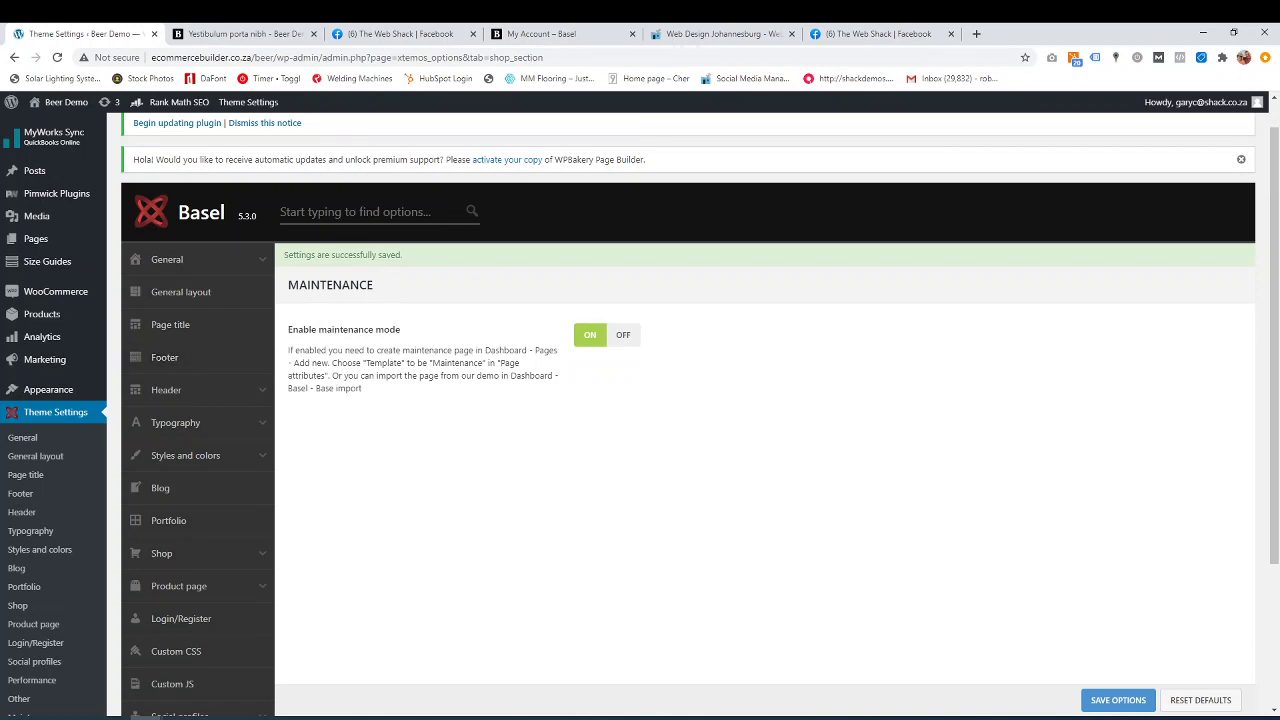
# Read the maintenance mode description on creating a page with the "Maintenance" template.
pyautogui.moveTo(312, 363); pyautogui.dragTo(484, 363)
pyautogui.click(376, 363)
pyautogui.click(471, 378)
pyautogui.moveTo(441, 363); pyautogui.dragTo(464, 363)
pyautogui.scroll(-2, 588, 500)
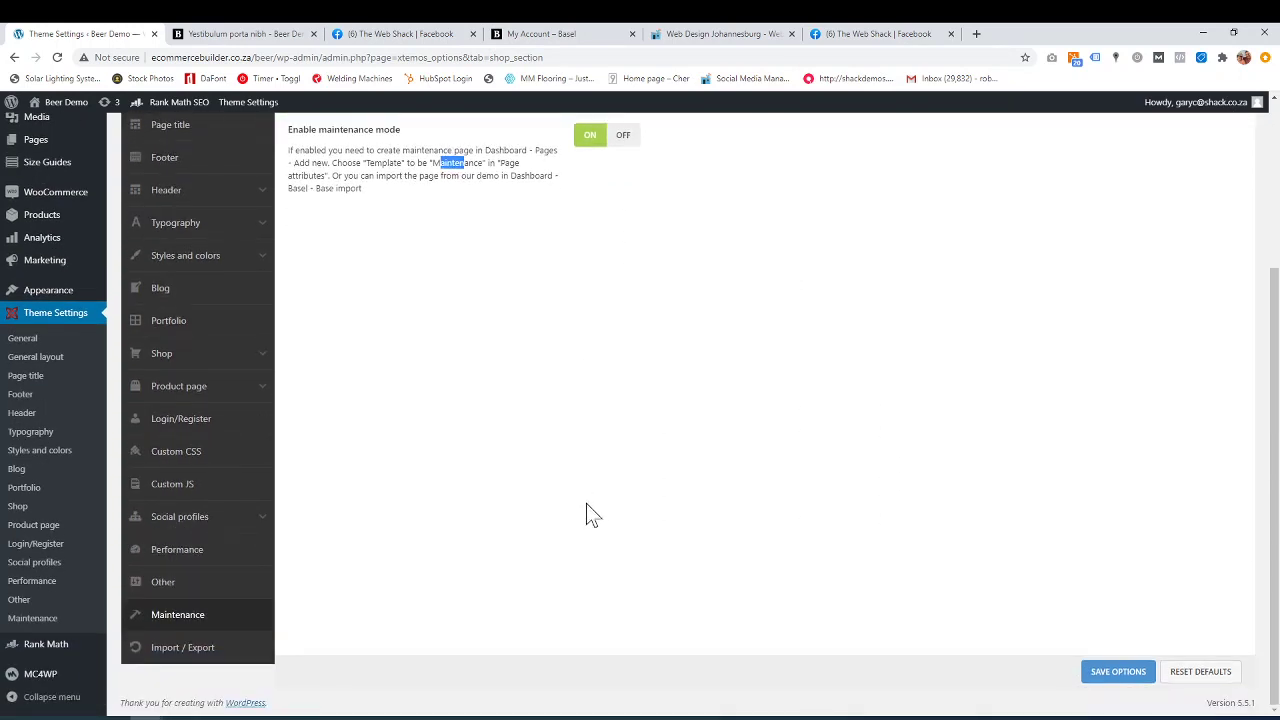
# Export the theme options as a backup file from the Import / Export section.
pyautogui.click(186, 648)
pyautogui.scroll(3, 686, 606)
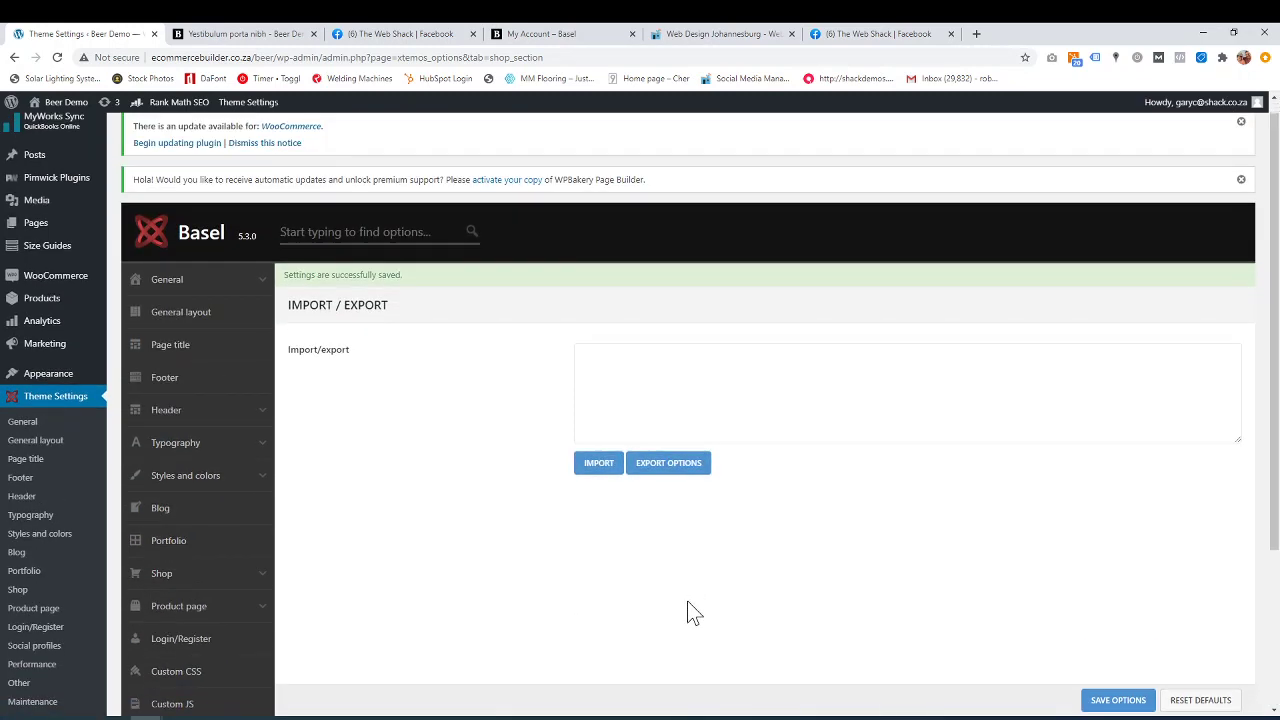
pyautogui.scroll(-1, 690, 612)
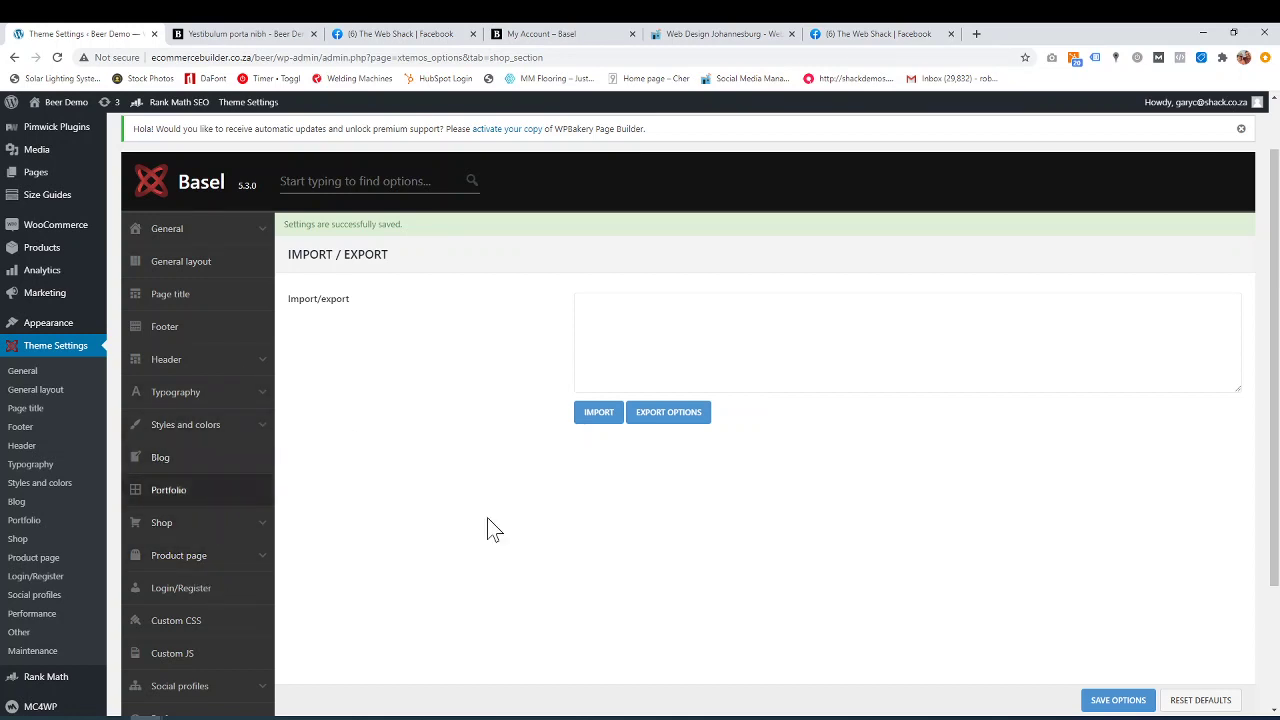
pyautogui.click(668, 412)
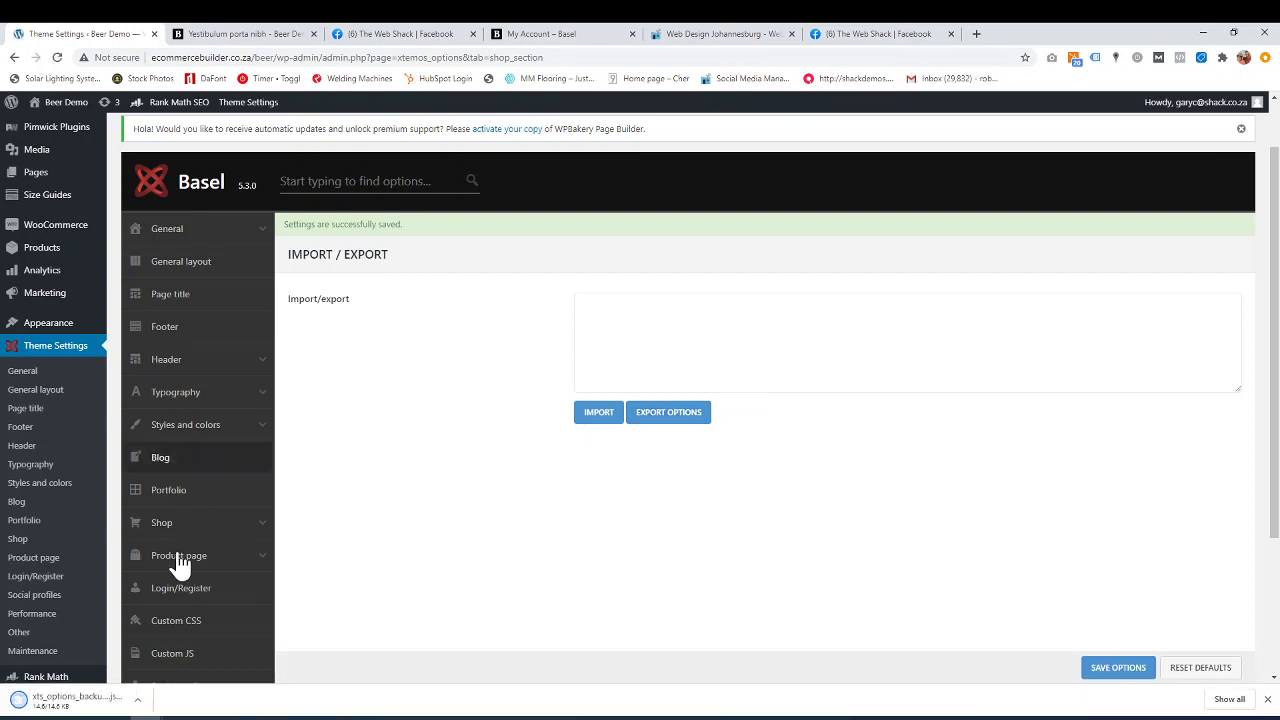
# Look over the theme settings sections and the "Vestibulum porta nibh" product page, and return to the Import / Export settings.
pyautogui.scroll(-3, 189, 471)
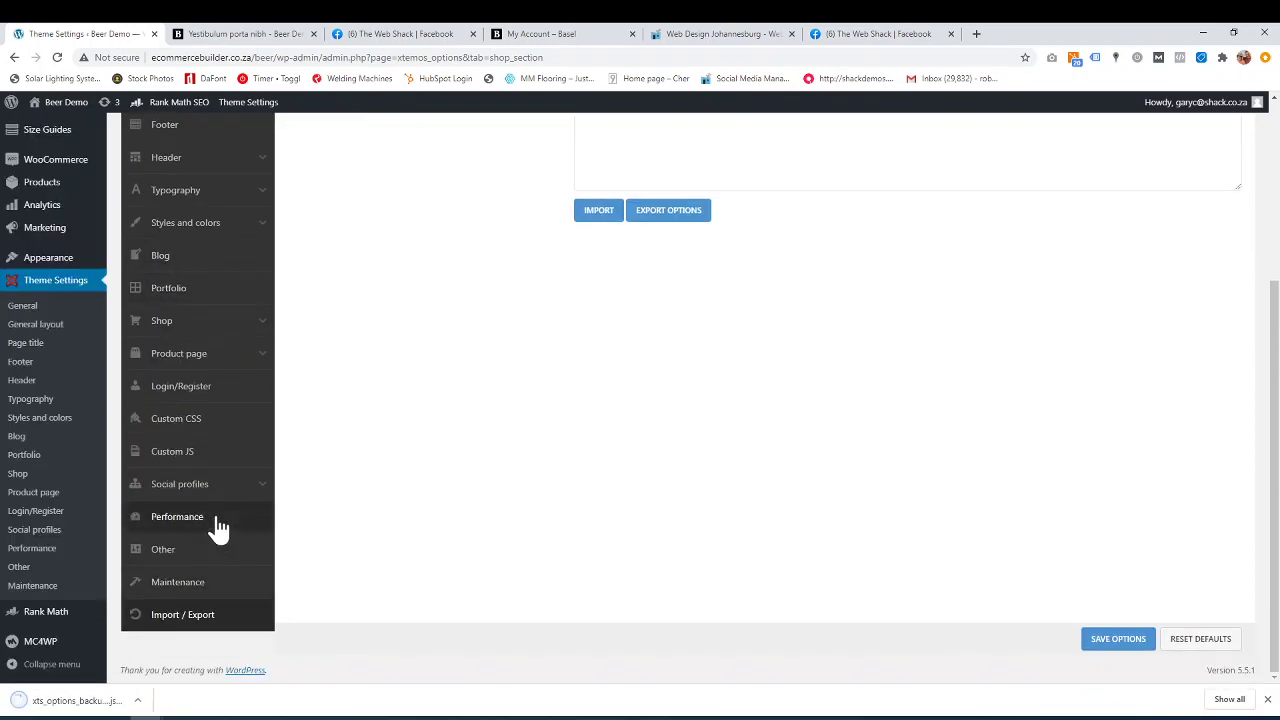
pyautogui.scroll(3, 216, 530)
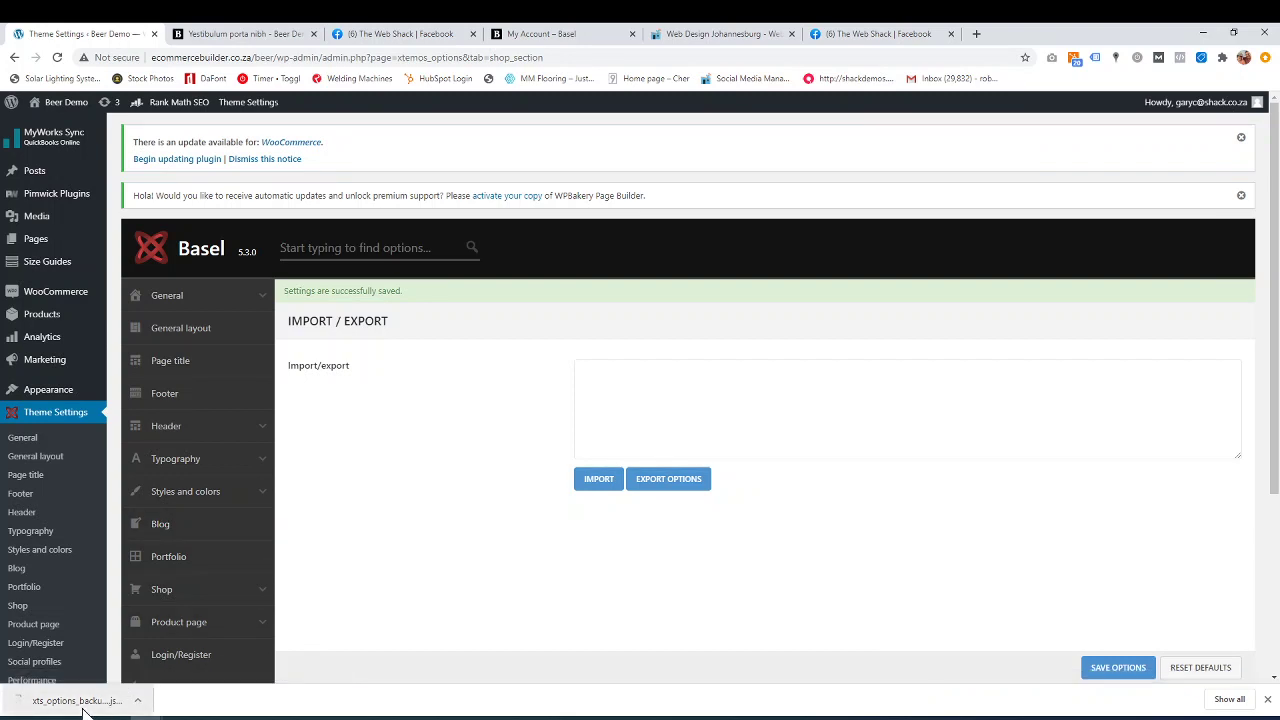
pyautogui.scroll(-4, 466, 590)
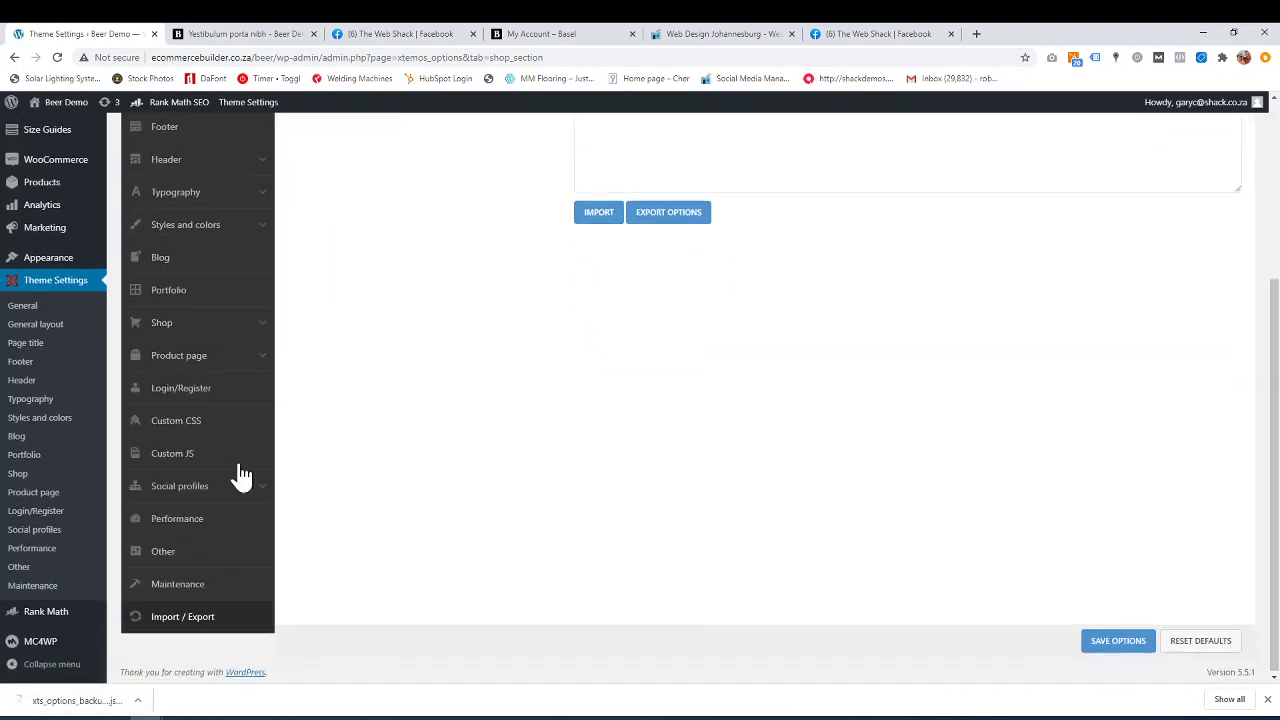
pyautogui.scroll(1, 176, 420)
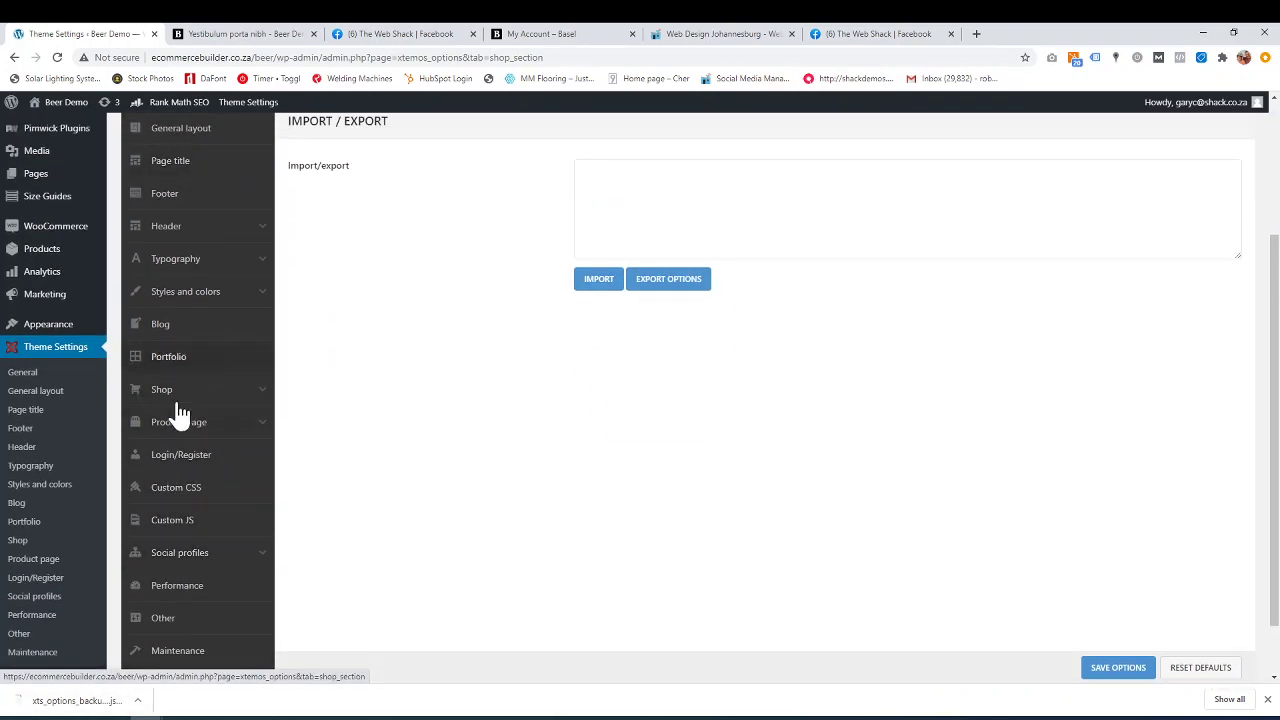
pyautogui.click(245, 33)
pyautogui.scroll(-4, 572, 578)
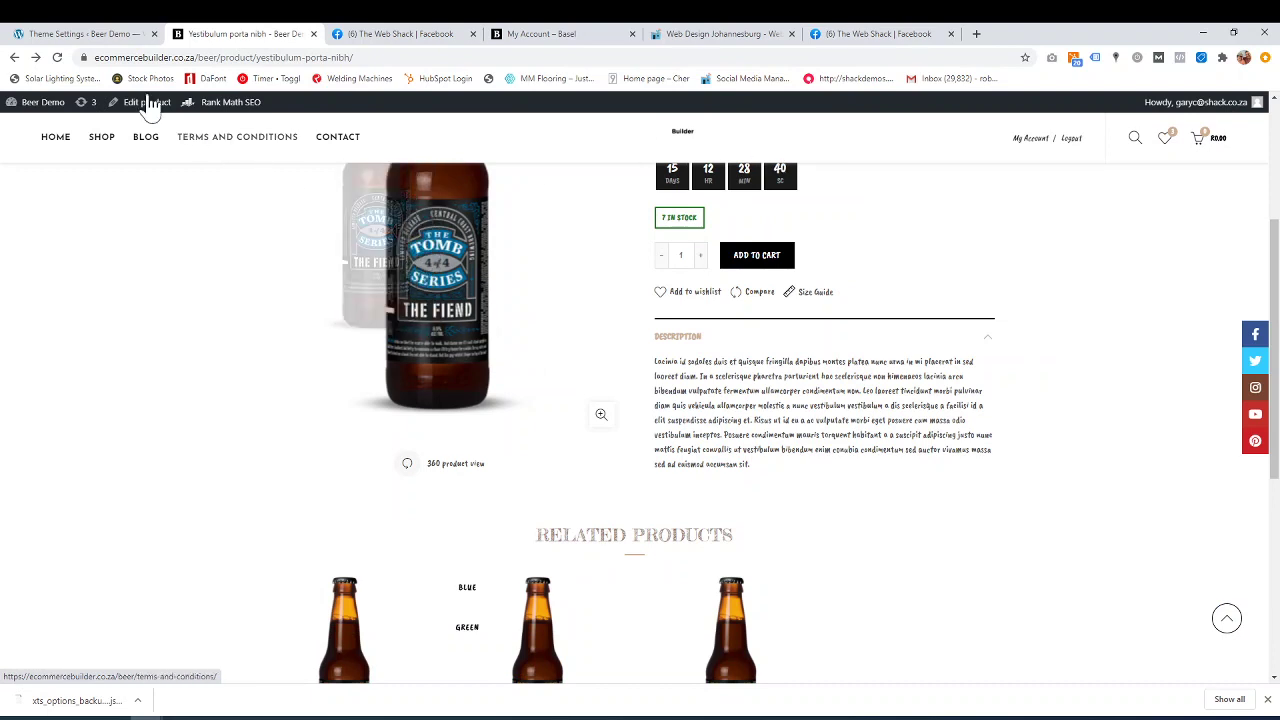
pyautogui.click(85, 33)
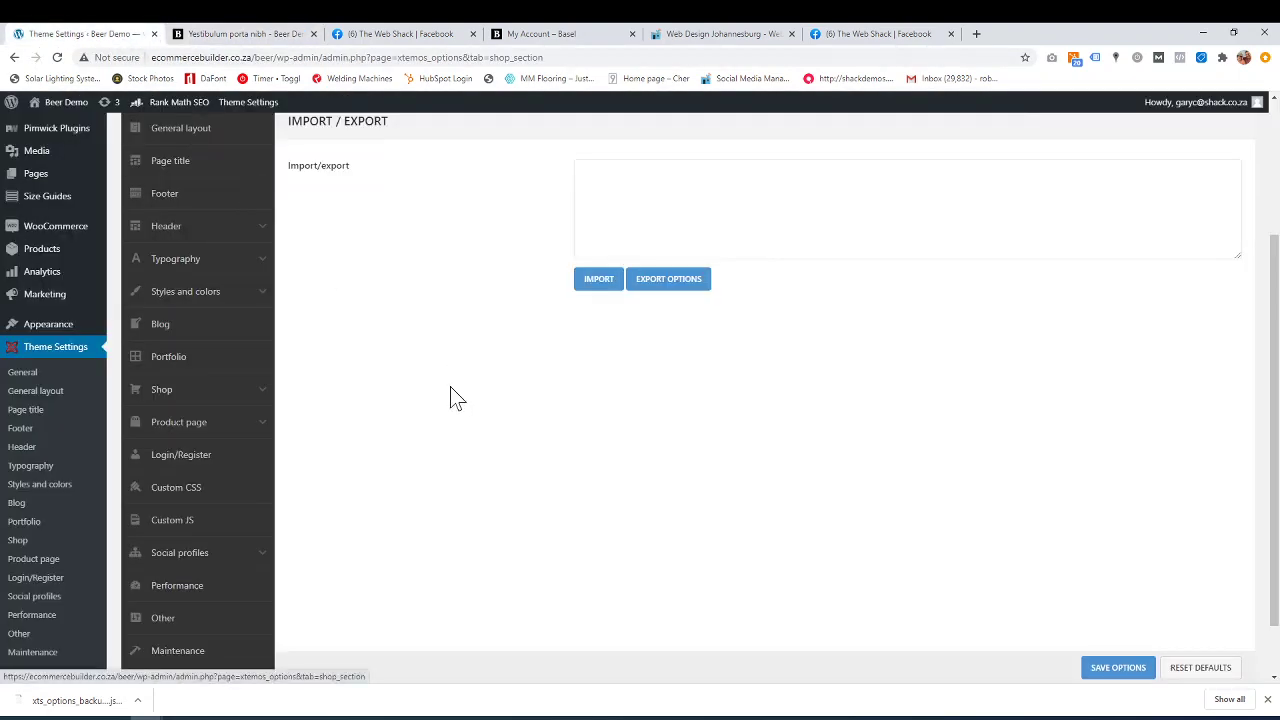
# Show the exported backup file in its Downloads folder and widen the folder window over the settings page.
pyautogui.click(140, 701)
pyautogui.click(190, 655)
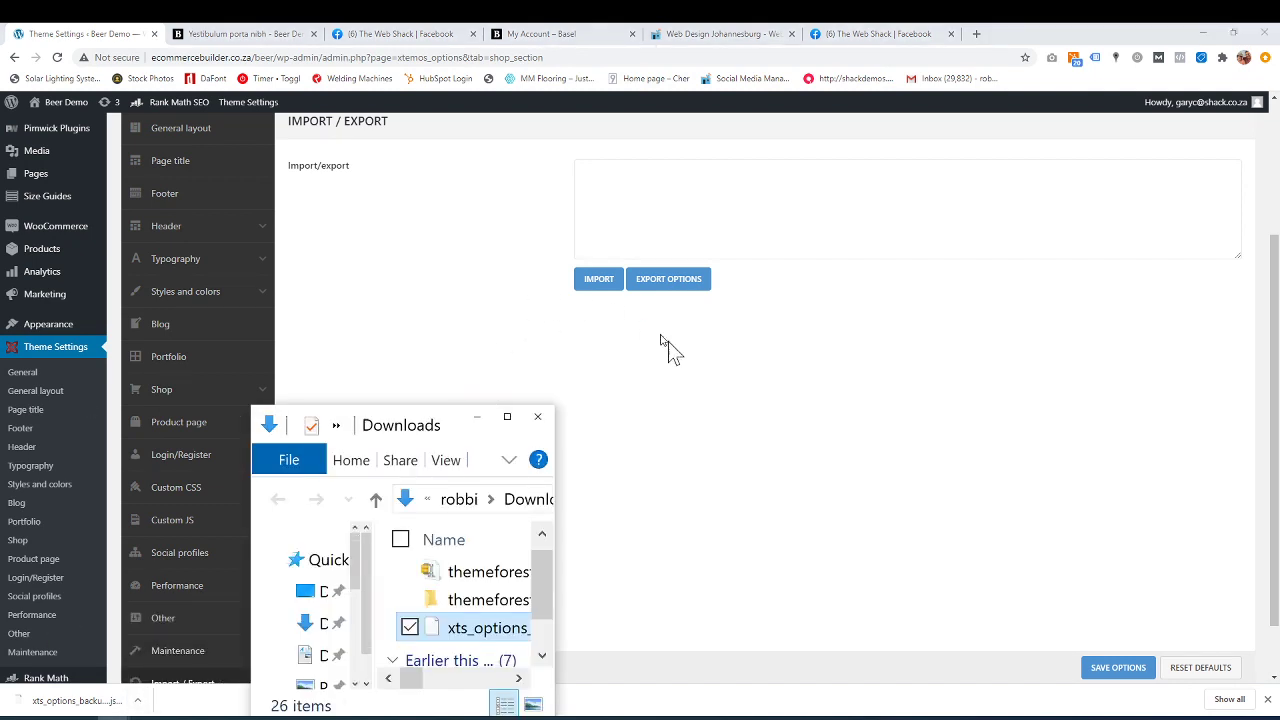
pyautogui.moveTo(340, 412); pyautogui.dragTo(481, 288)
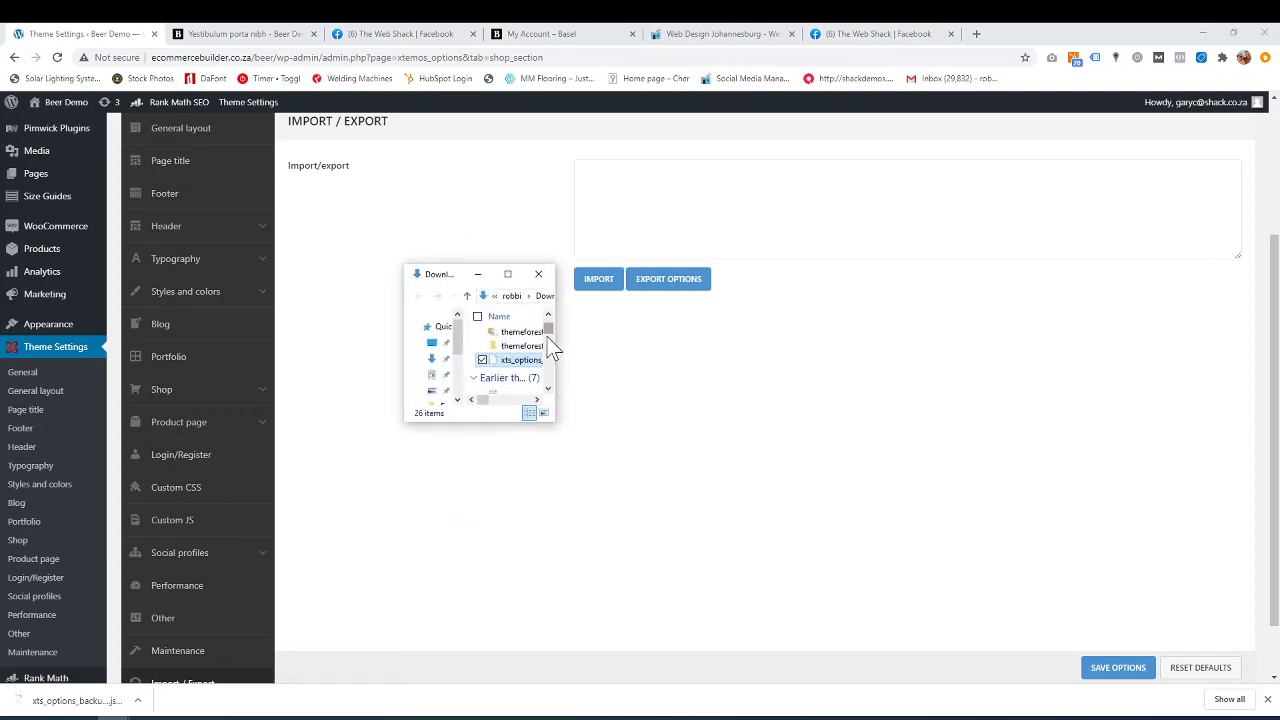
pyautogui.moveTo(556, 356); pyautogui.dragTo(967, 375)
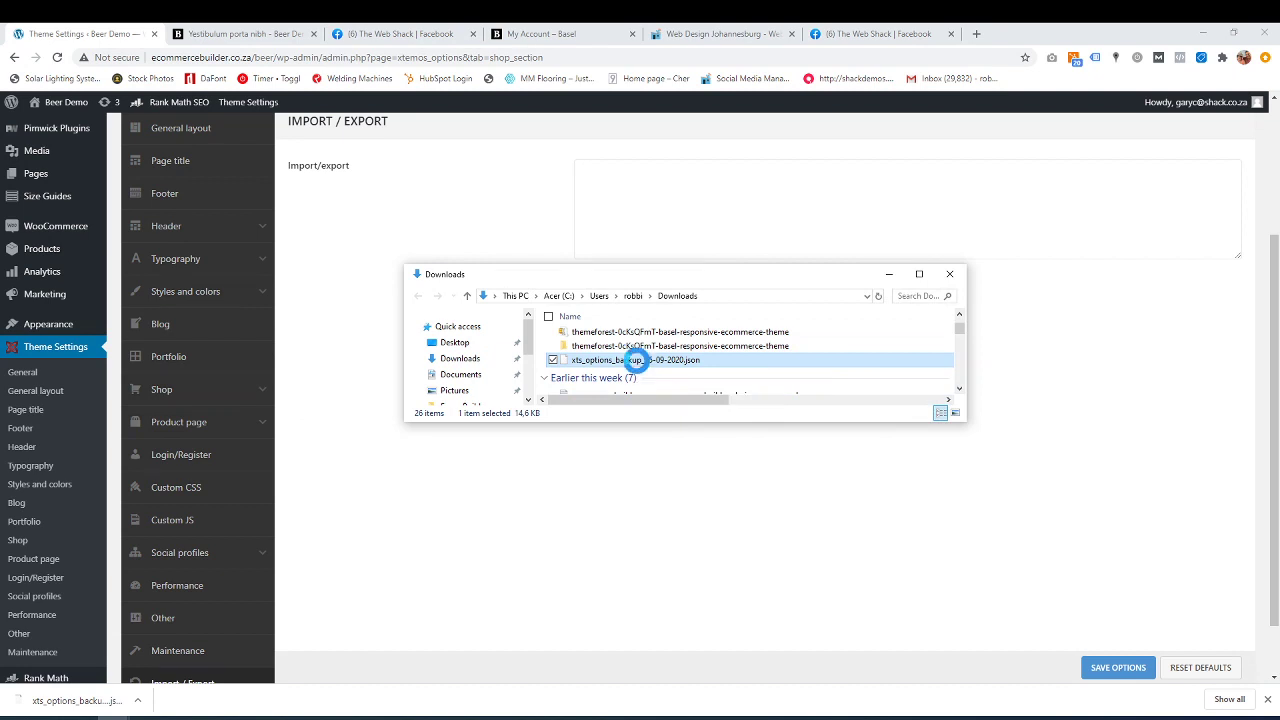
# Open xts_options_backup_15-09-2020.json in Notepad++, copy its entire content and minimize the editor.
pyautogui.rightClick(636, 364)
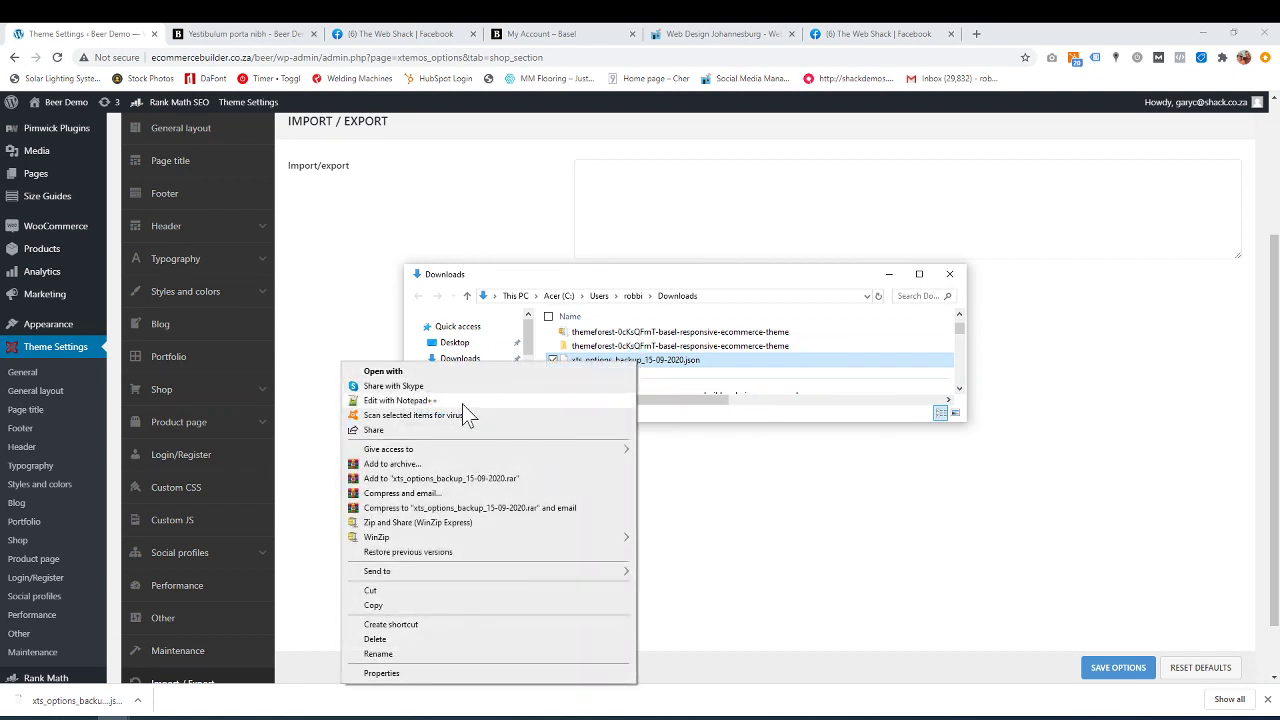
pyautogui.click(428, 415)
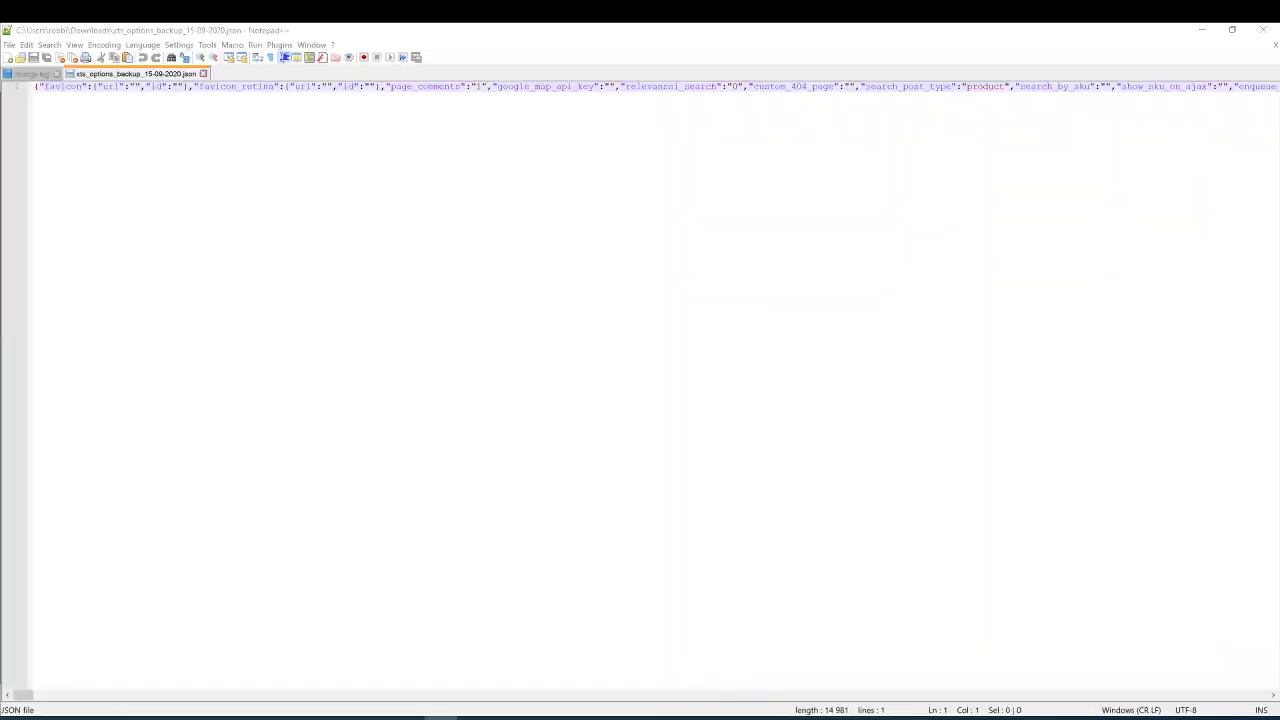
pyautogui.click(400, 86)
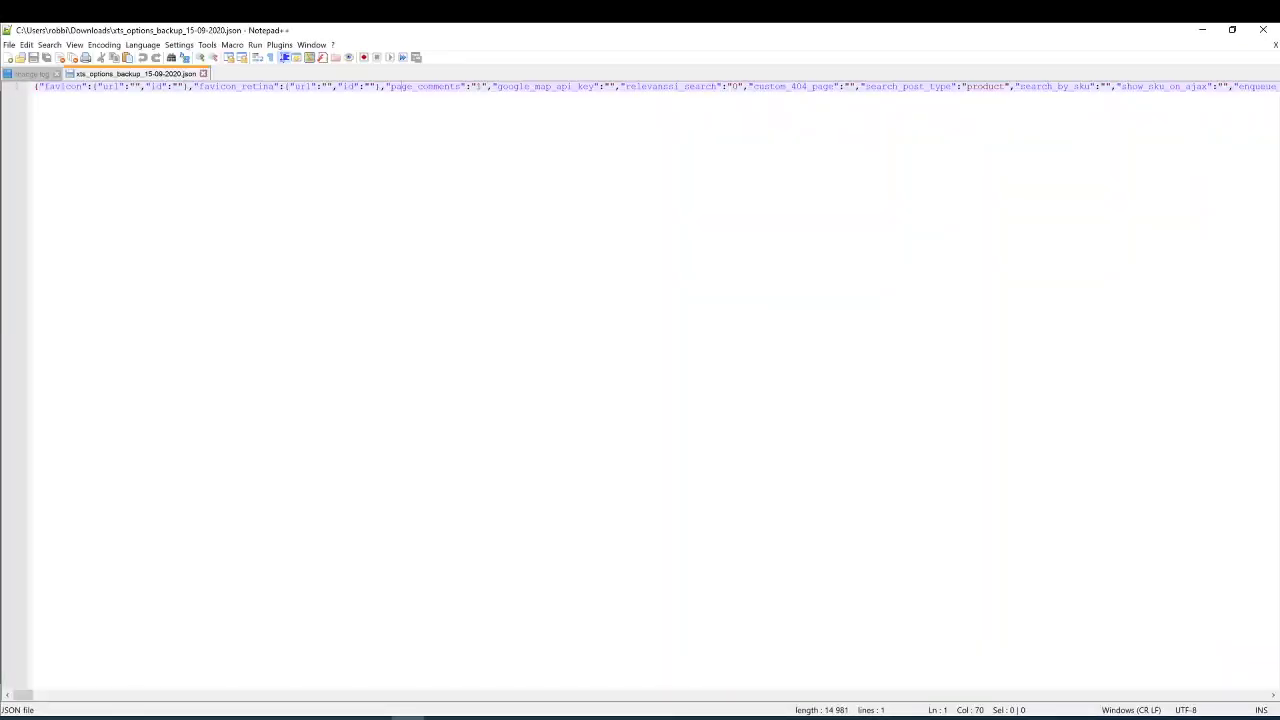
pyautogui.hotkey('ctrl', 'a')
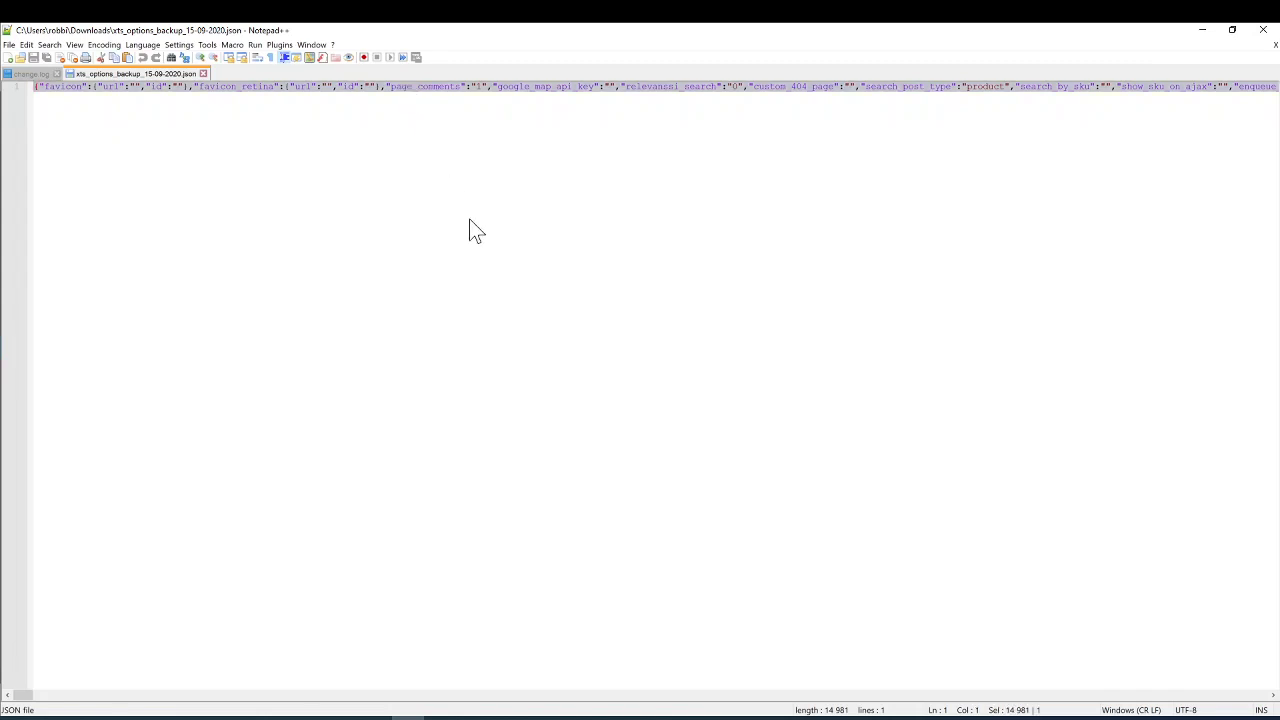
pyautogui.click(1202, 30)
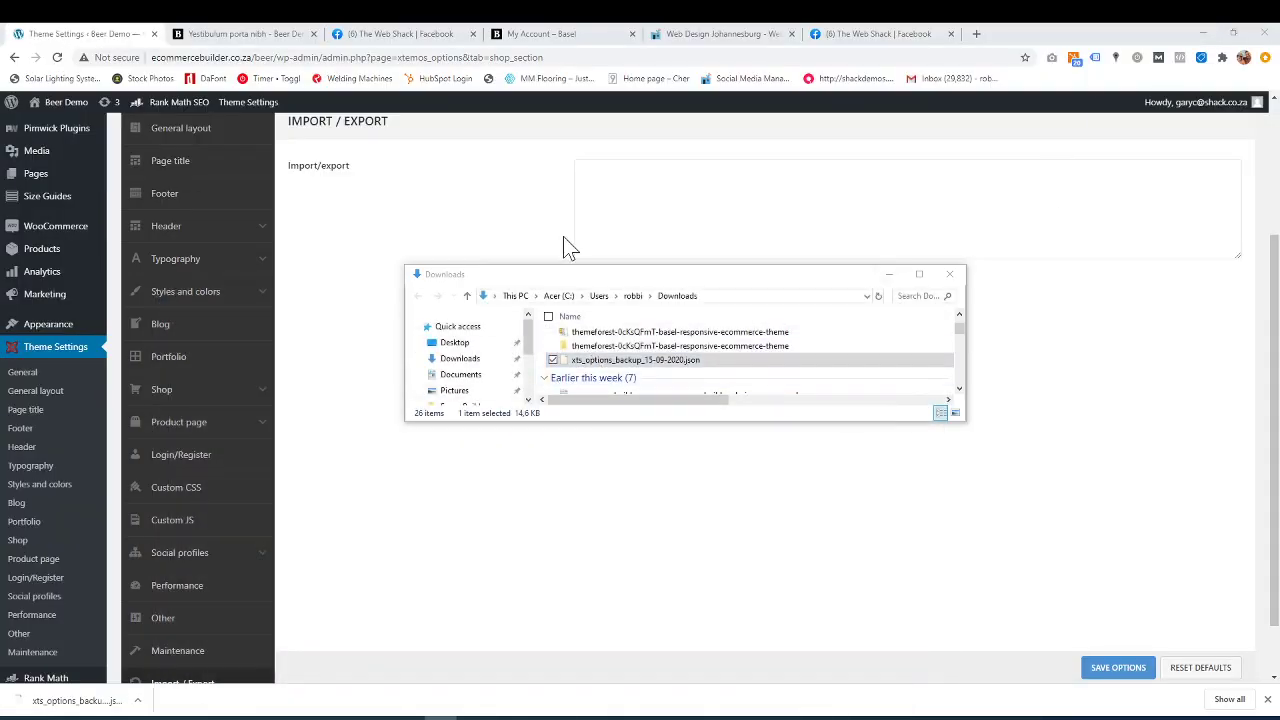
# Paste the copied backup content into the theme's Import/export field.
pyautogui.click(612, 243)
pyautogui.hotkey('ctrl', 'v')
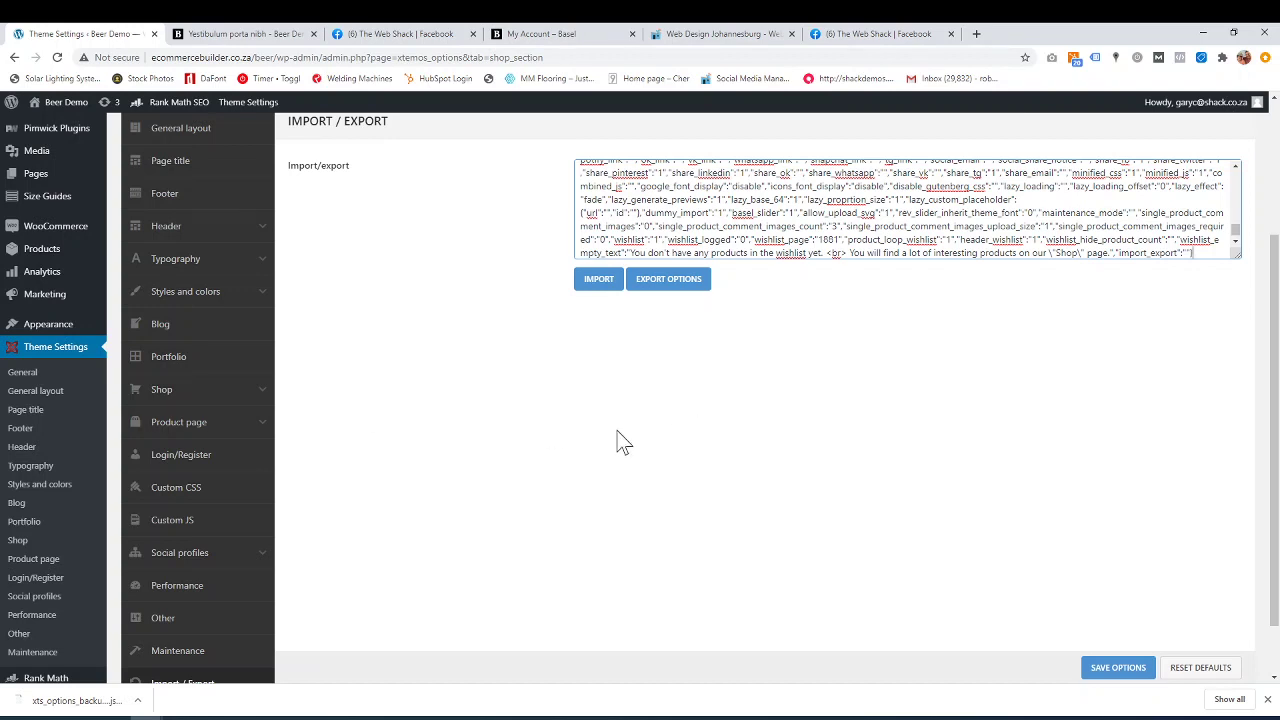
pyautogui.click(429, 471)
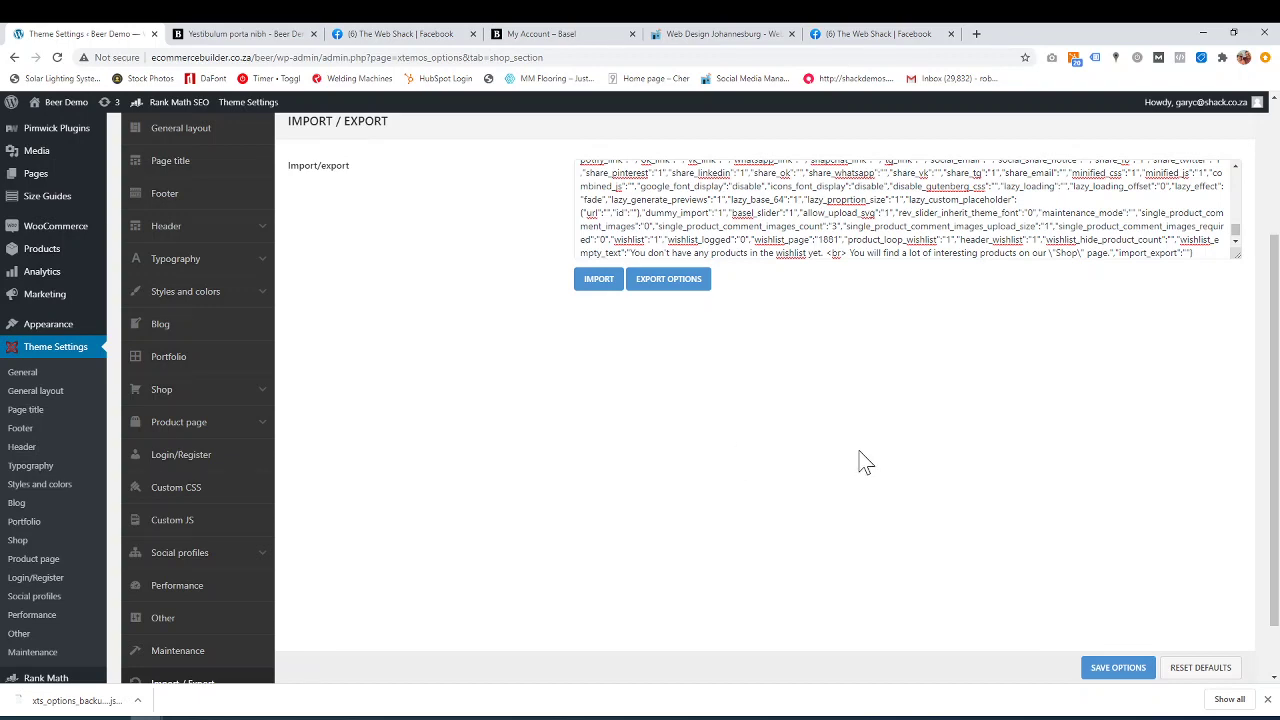
pyautogui.scroll(3, 414, 497)
pyautogui.scroll(-3, 414, 497)
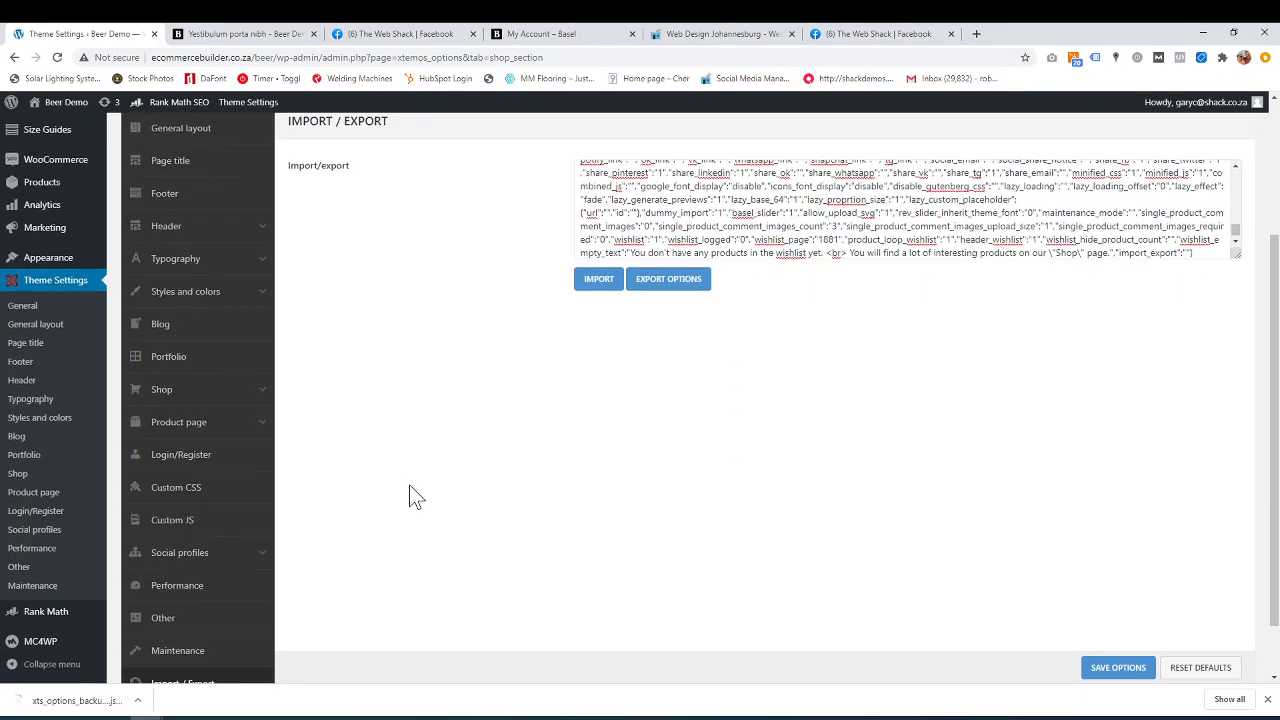